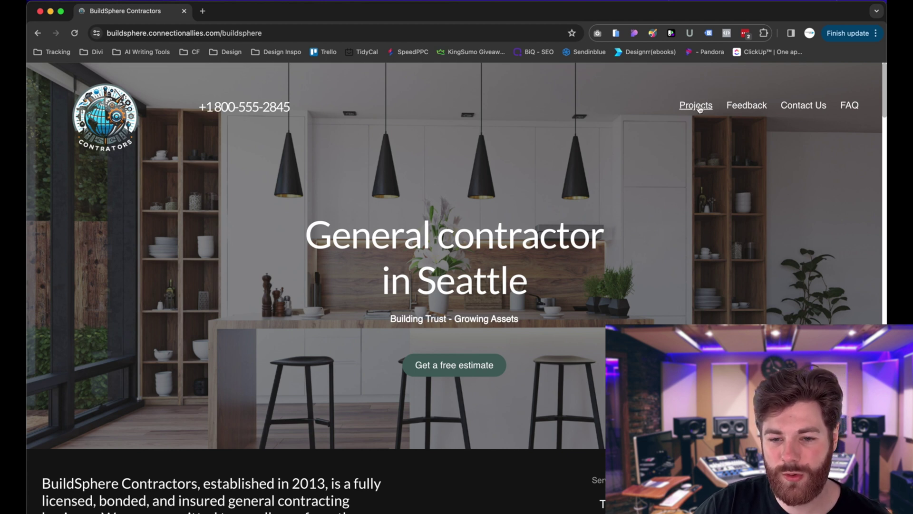
- Examine the BuildSphere landing page's hero section, free-estimate call to action, company introduction and list of services
{"action": "scroll", "coordinate": [540, 333], "scroll_direction": "down", "scroll_amount": 1}
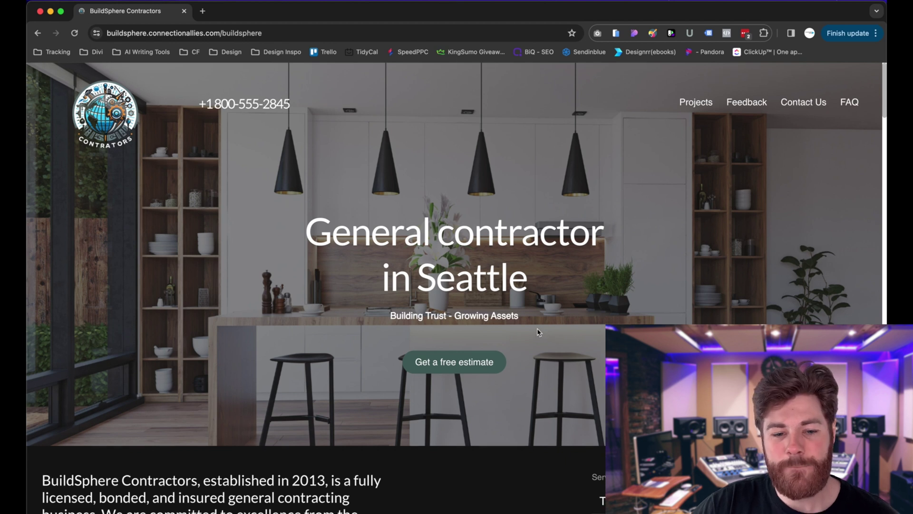
{"action": "scroll", "coordinate": [550, 327], "scroll_direction": "down", "scroll_amount": 4}
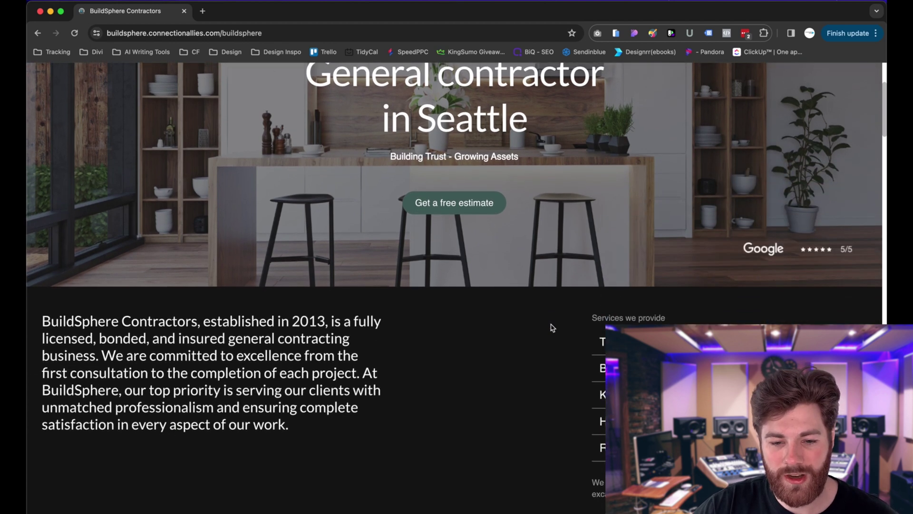
{"action": "scroll", "coordinate": [551, 328], "scroll_direction": "down", "scroll_amount": 3}
{"action": "scroll", "coordinate": [550, 320], "scroll_direction": "up", "scroll_amount": 7}
{"action": "scroll", "coordinate": [507, 281], "scroll_direction": "down", "scroll_amount": 2}
{"action": "scroll", "coordinate": [502, 292], "scroll_direction": "down", "scroll_amount": 2}
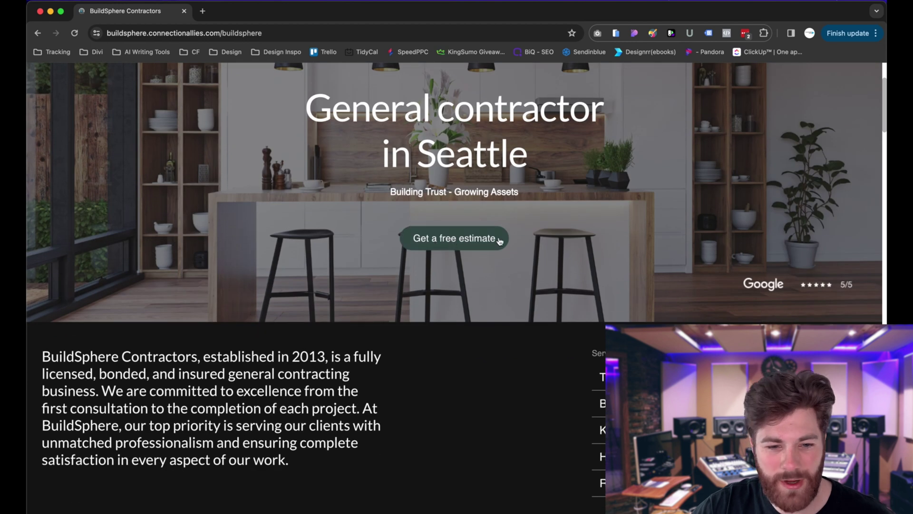
{"action": "scroll", "coordinate": [591, 294], "scroll_direction": "down", "scroll_amount": 3}
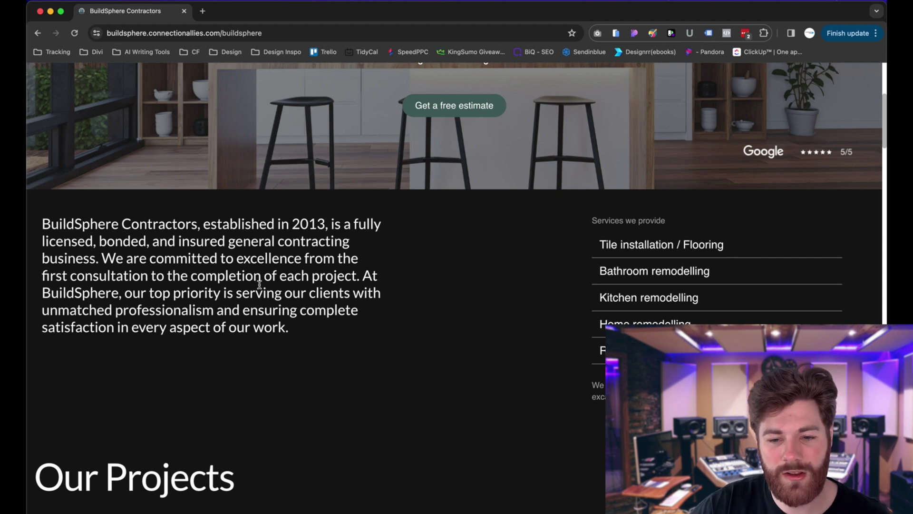
{"action": "scroll", "coordinate": [275, 287], "scroll_direction": "down", "scroll_amount": 2}
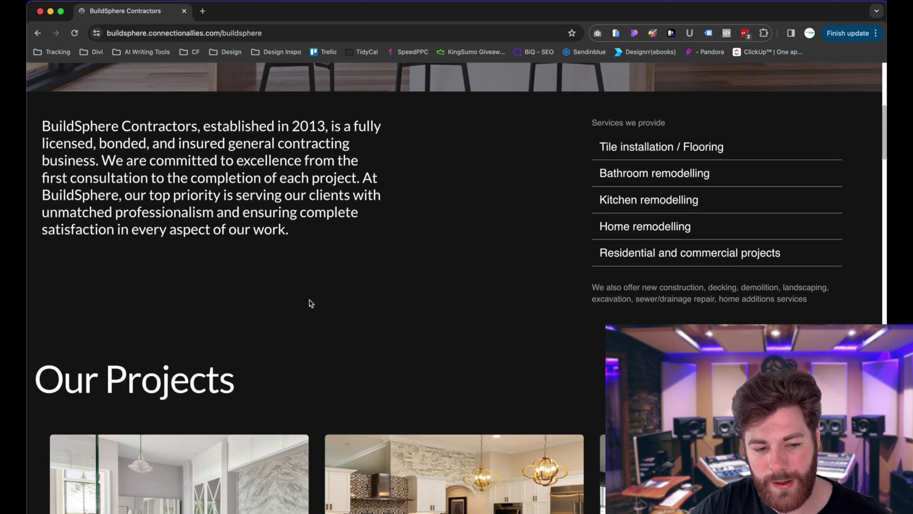
- Look through the Our Projects photo gallery and the client testimonials below it
{"action": "scroll", "coordinate": [295, 271], "scroll_direction": "down", "scroll_amount": 2}
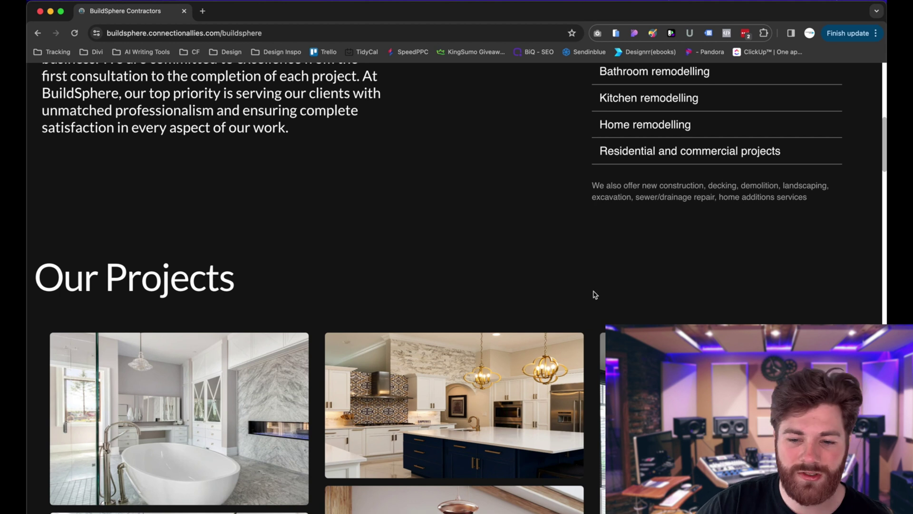
{"action": "scroll", "coordinate": [506, 220], "scroll_direction": "down", "scroll_amount": 4}
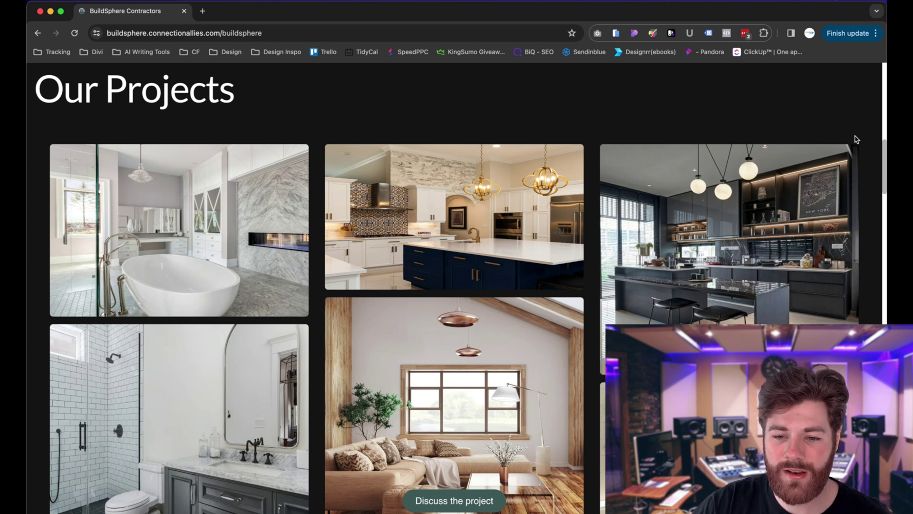
{"action": "scroll", "coordinate": [865, 142], "scroll_direction": "down", "scroll_amount": 4}
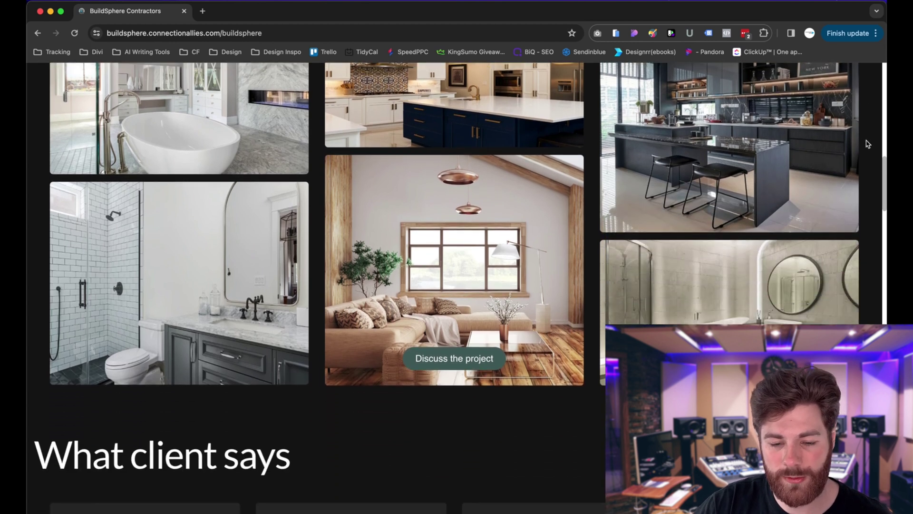
{"action": "scroll", "coordinate": [868, 143], "scroll_direction": "down", "scroll_amount": 1}
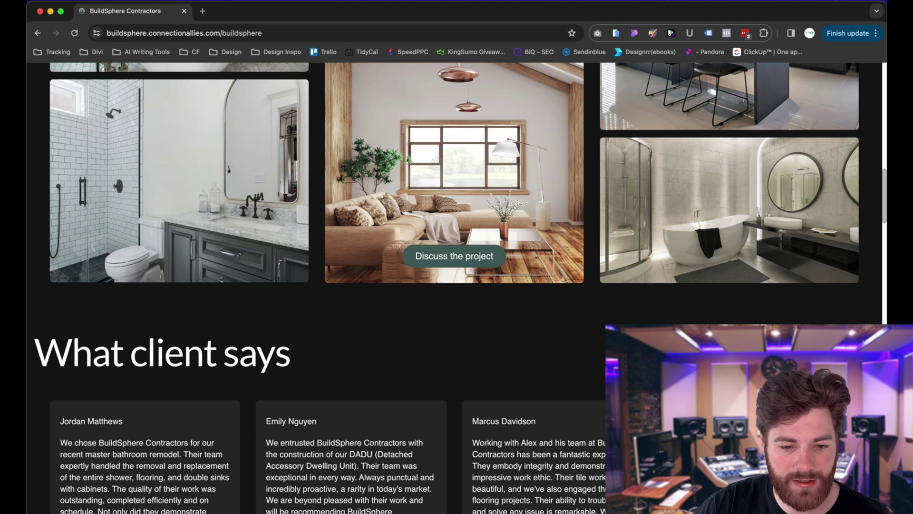
{"action": "scroll", "coordinate": [298, 263], "scroll_direction": "down", "scroll_amount": 4}
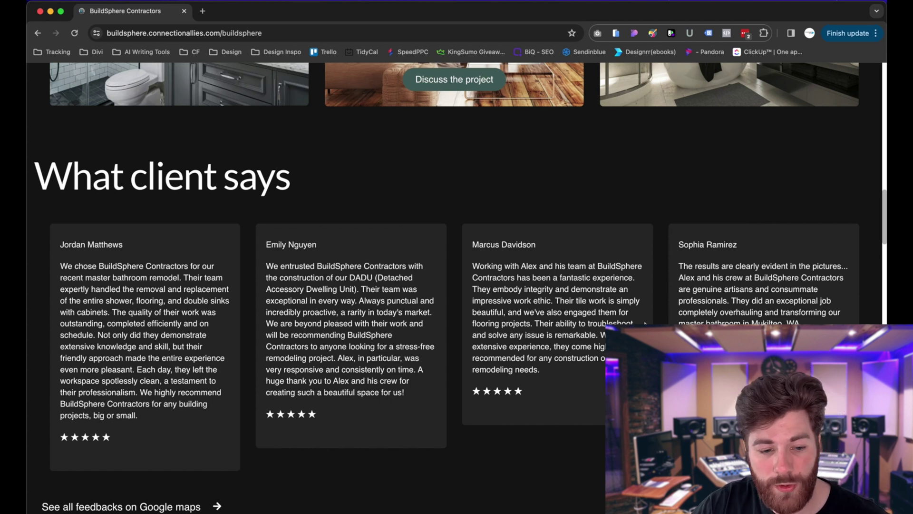
{"action": "scroll", "coordinate": [566, 356], "scroll_direction": "down", "scroll_amount": 3}
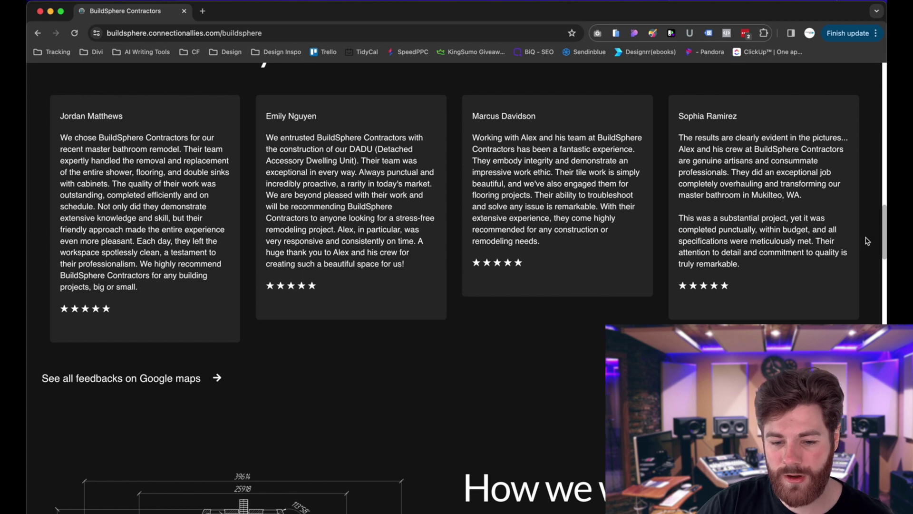
- Review the How we work process steps and the Start your project today call-to-action section
{"action": "scroll", "coordinate": [278, 195], "scroll_direction": "down", "scroll_amount": 3}
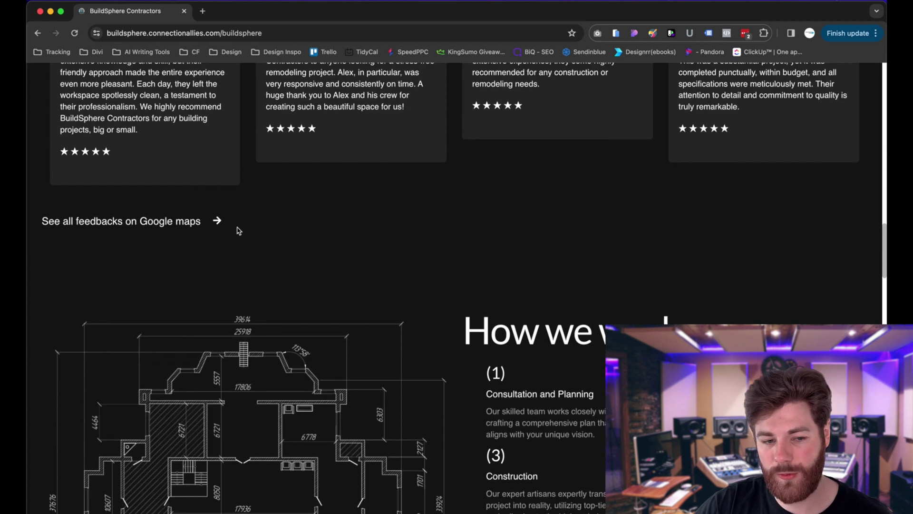
{"action": "scroll", "coordinate": [871, 276], "scroll_direction": "down", "scroll_amount": 3}
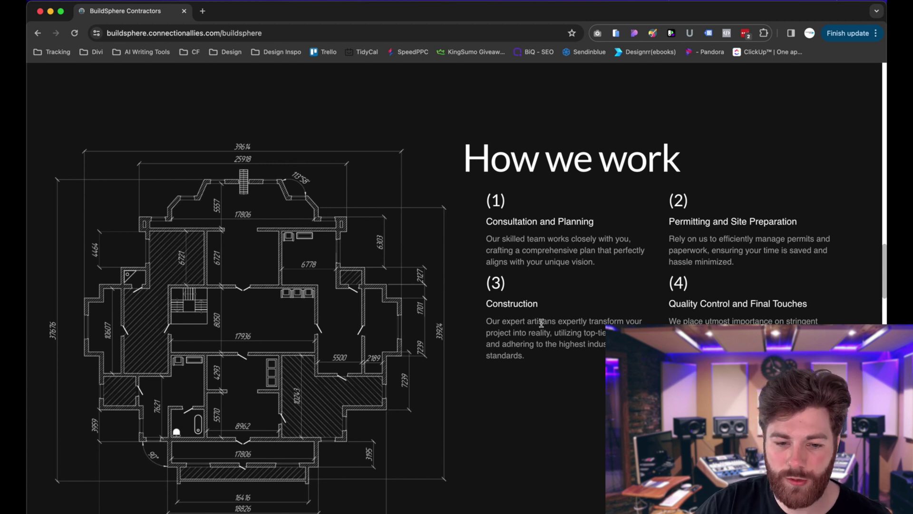
{"action": "scroll", "coordinate": [541, 322], "scroll_direction": "up", "scroll_amount": 1}
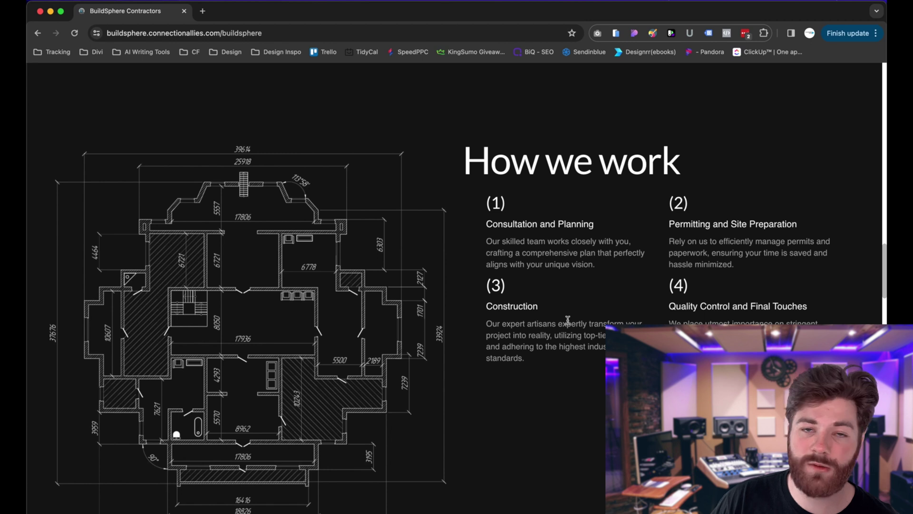
{"action": "scroll", "coordinate": [614, 275], "scroll_direction": "down", "scroll_amount": 8}
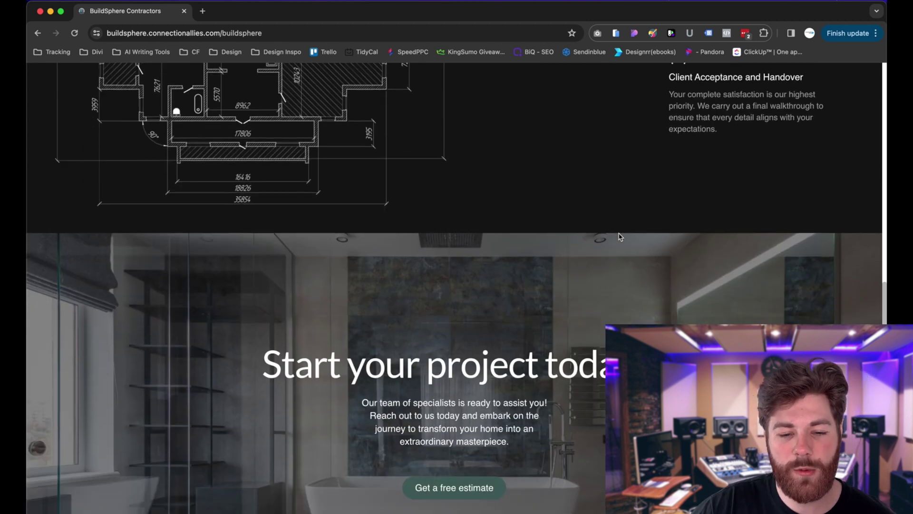
{"action": "scroll", "coordinate": [695, 301], "scroll_direction": "down", "scroll_amount": 1}
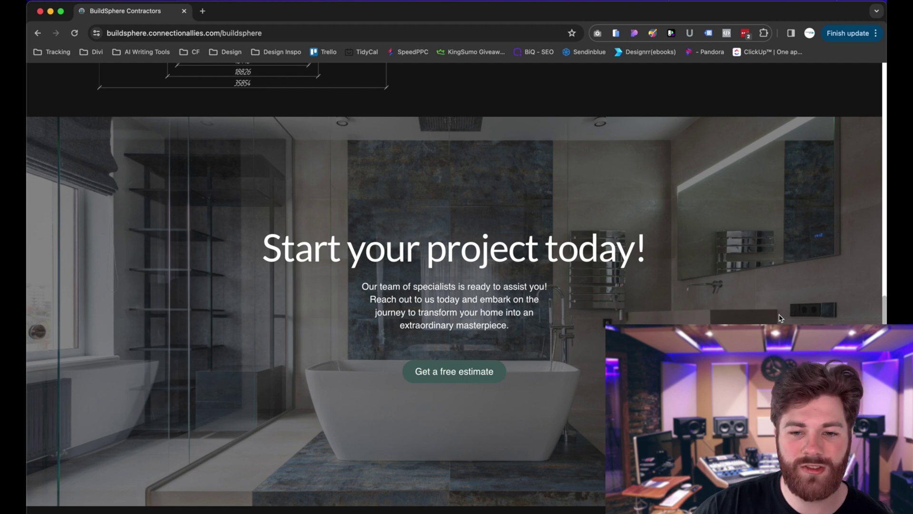
- Examine the Why Choose Us section, including its experience, accuracy, happy customers and quality cards
{"action": "scroll", "coordinate": [770, 323], "scroll_direction": "down", "scroll_amount": 6}
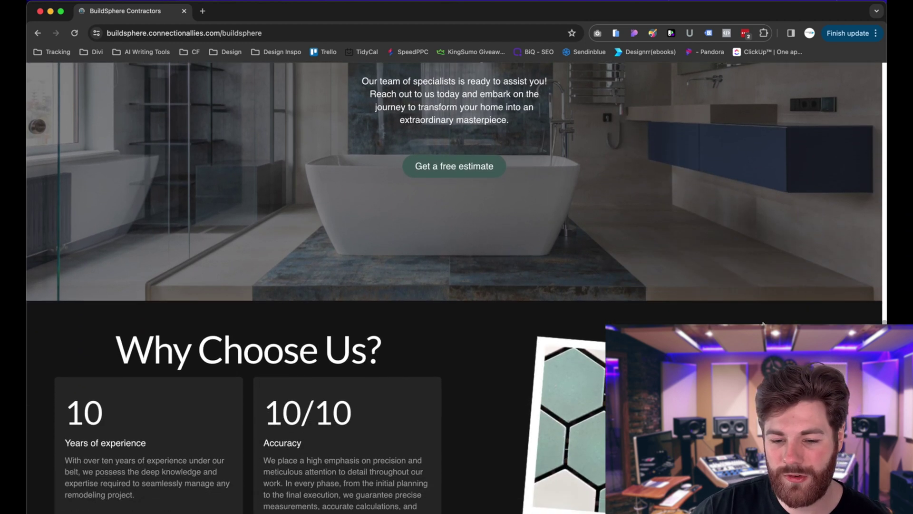
{"action": "scroll", "coordinate": [761, 321], "scroll_direction": "up", "scroll_amount": 1}
{"action": "scroll", "coordinate": [742, 323], "scroll_direction": "down", "scroll_amount": 4}
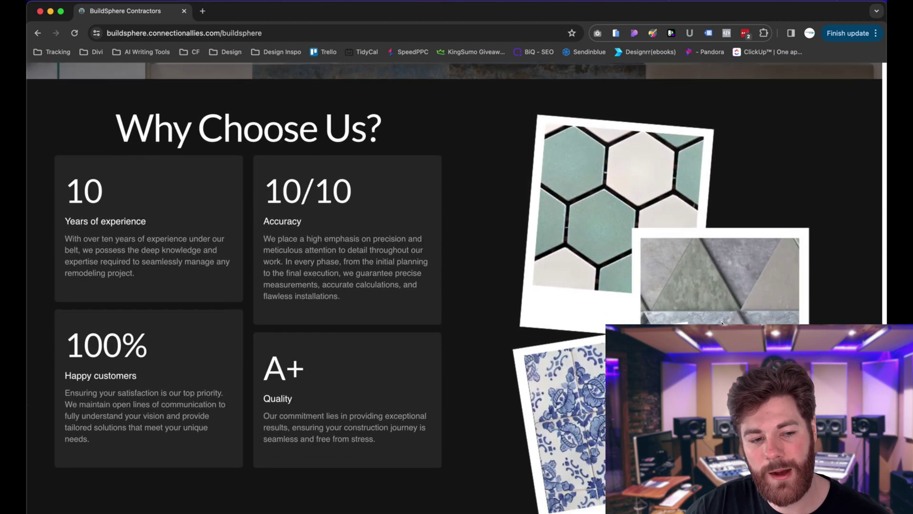
{"action": "scroll", "coordinate": [722, 324], "scroll_direction": "up", "scroll_amount": 7}
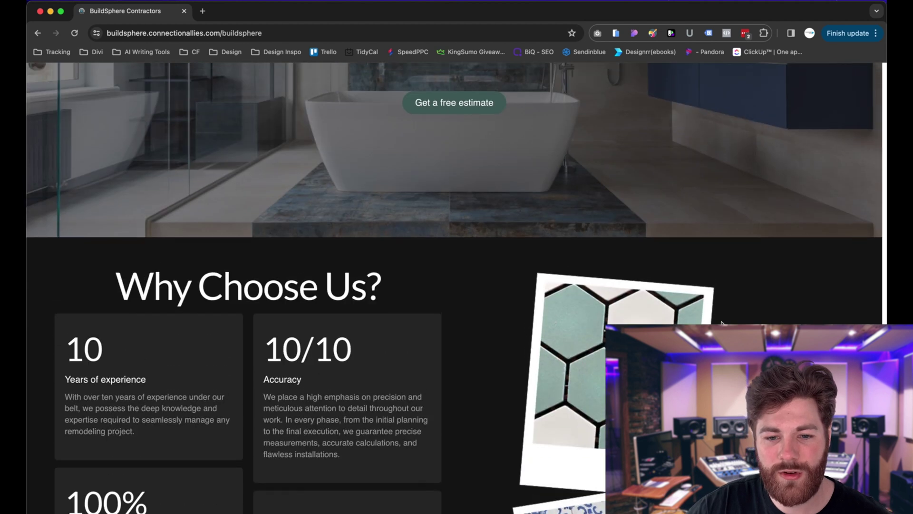
{"action": "scroll", "coordinate": [722, 324], "scroll_direction": "down", "scroll_amount": 6}
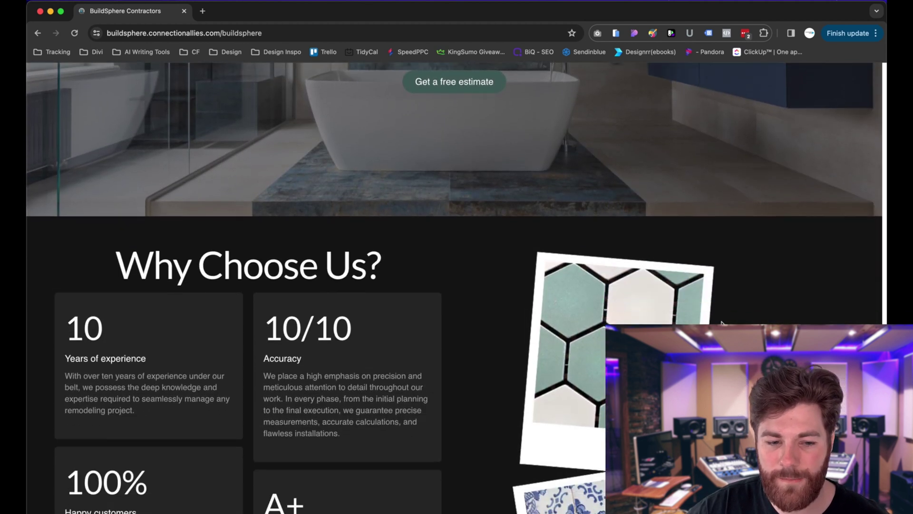
{"action": "scroll", "coordinate": [704, 323], "scroll_direction": "down", "scroll_amount": 2}
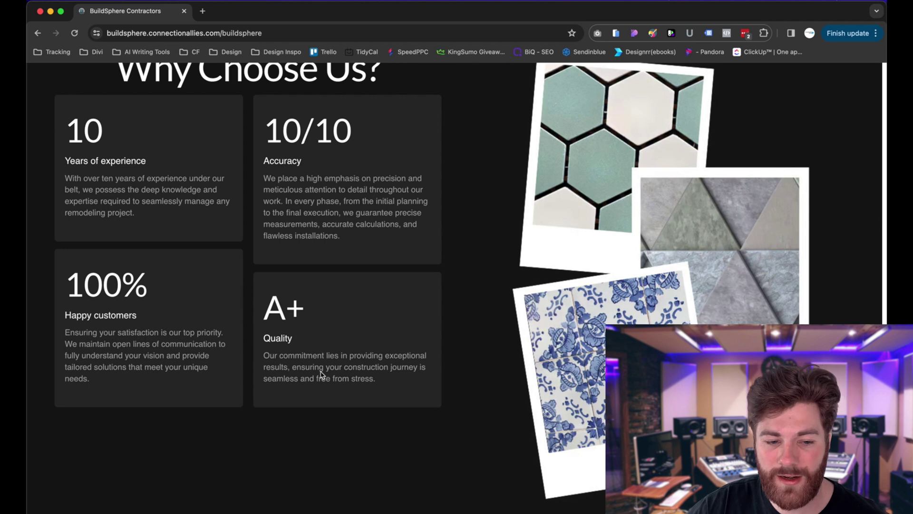
{"action": "left_click_drag", "start_coordinate": [71, 283], "coordinate": [126, 286]}
{"action": "left_click", "coordinate": [156, 291]}
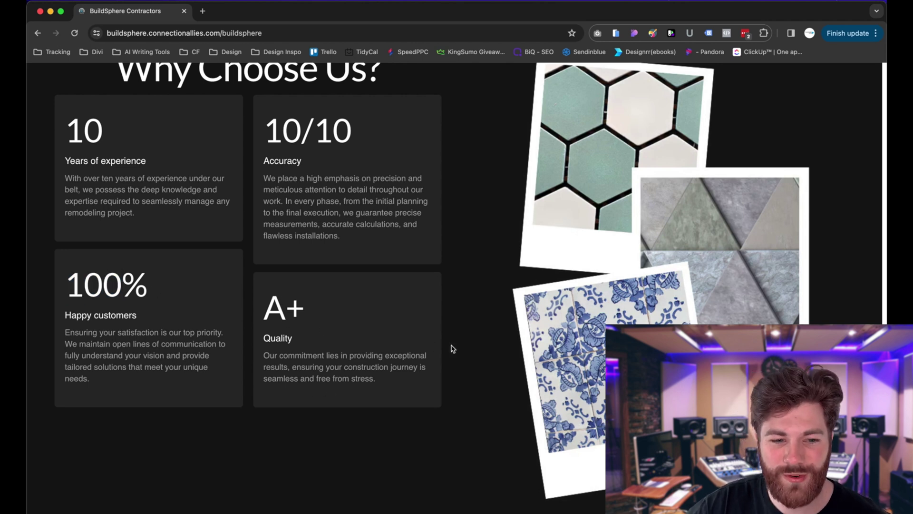
- Inspect the contact form's fields and the choices offered for appropriate status, budget and desired service, leaving the selections as they are
{"action": "scroll", "coordinate": [485, 348], "scroll_direction": "down", "scroll_amount": 10}
{"action": "scroll", "coordinate": [487, 350], "scroll_direction": "down", "scroll_amount": 1}
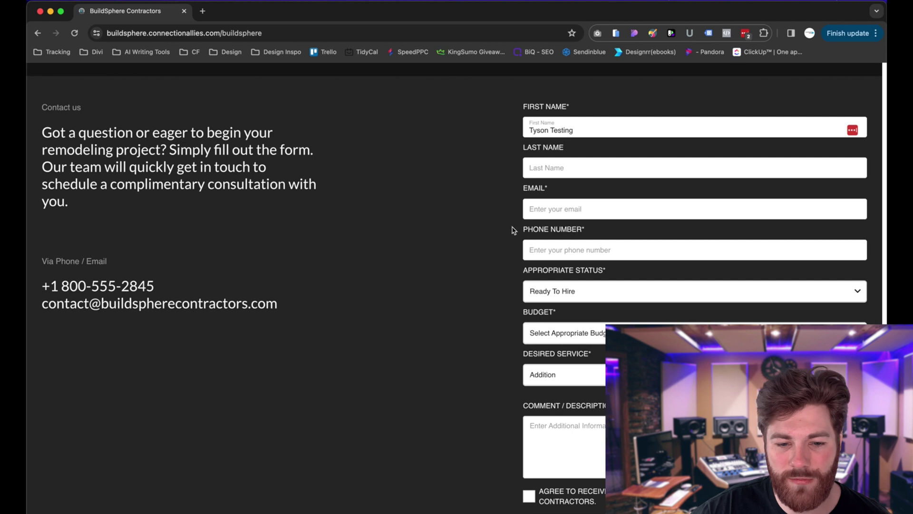
{"action": "left_click", "coordinate": [566, 291]}
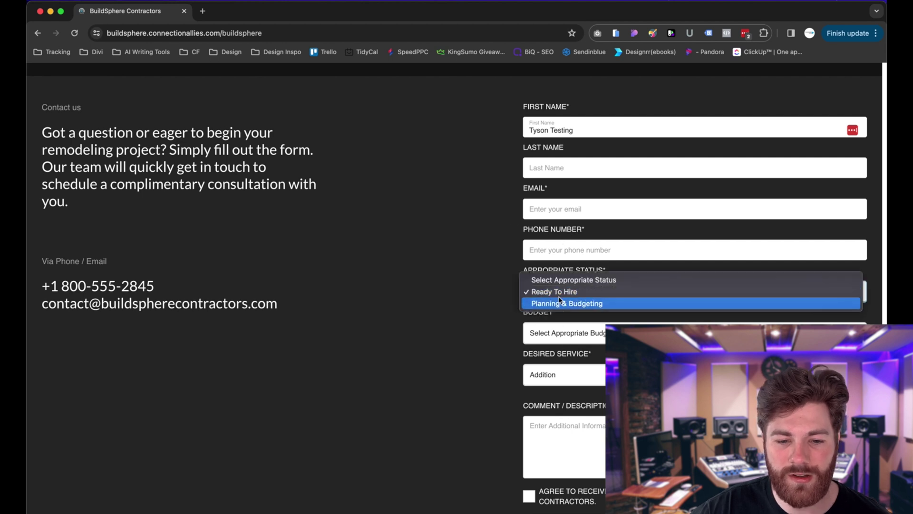
{"action": "left_click", "coordinate": [490, 315]}
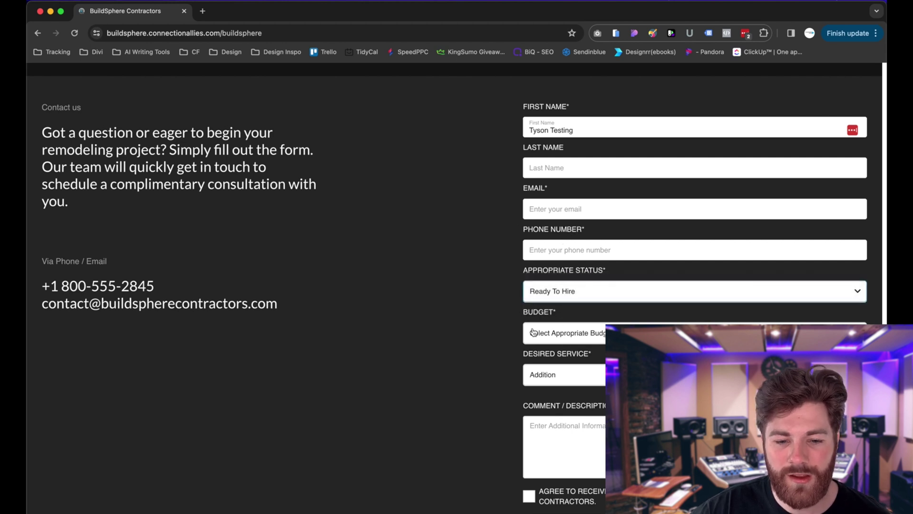
{"action": "left_click", "coordinate": [548, 329]}
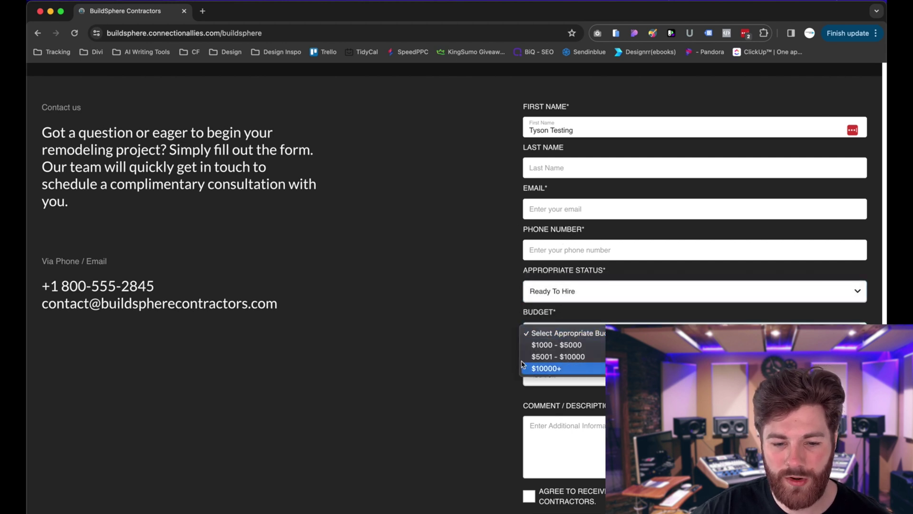
{"action": "left_click", "coordinate": [497, 366]}
{"action": "scroll", "coordinate": [496, 364], "scroll_direction": "down", "scroll_amount": 2}
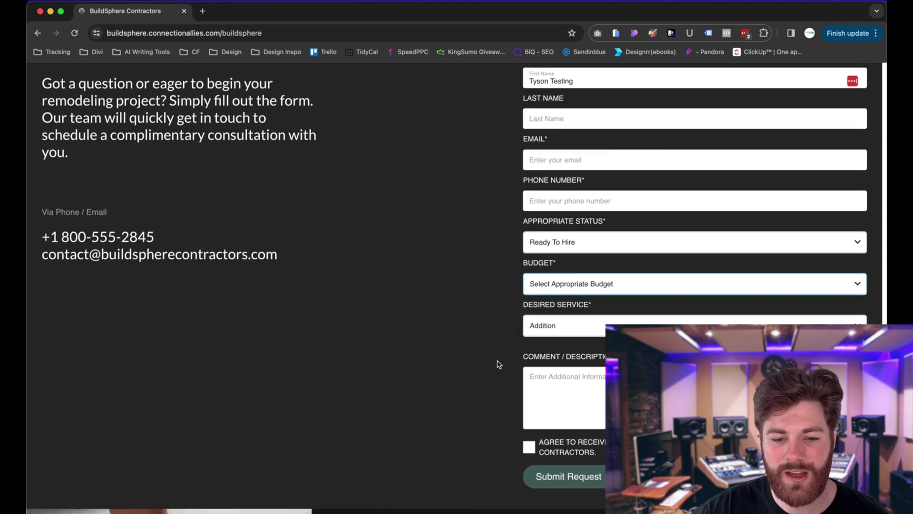
{"action": "left_click", "coordinate": [544, 325]}
{"action": "key", "text": "Escape"}
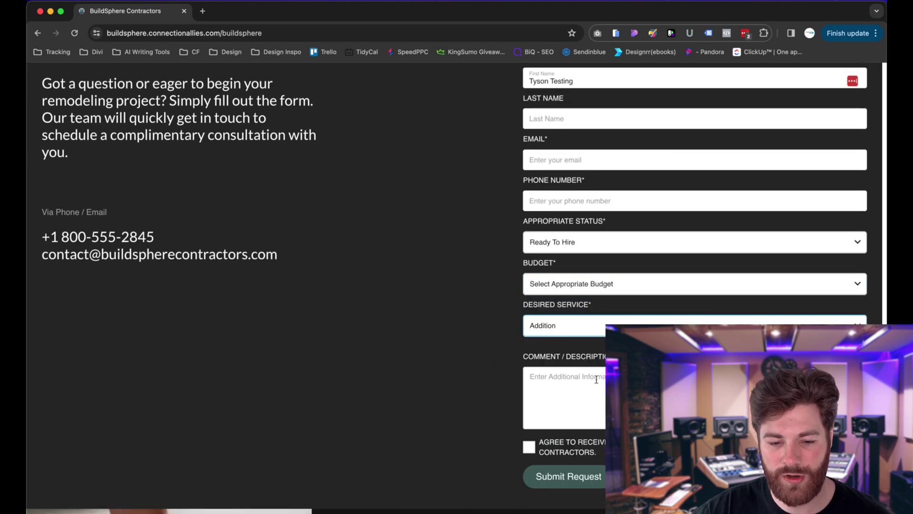
{"action": "scroll", "coordinate": [555, 406], "scroll_direction": "down", "scroll_amount": 5}
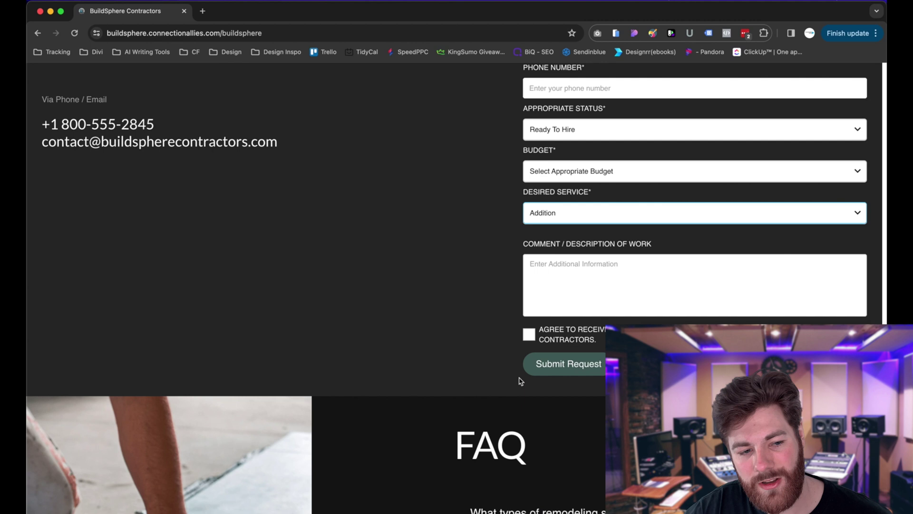
{"action": "scroll", "coordinate": [439, 328], "scroll_direction": "up", "scroll_amount": 1}
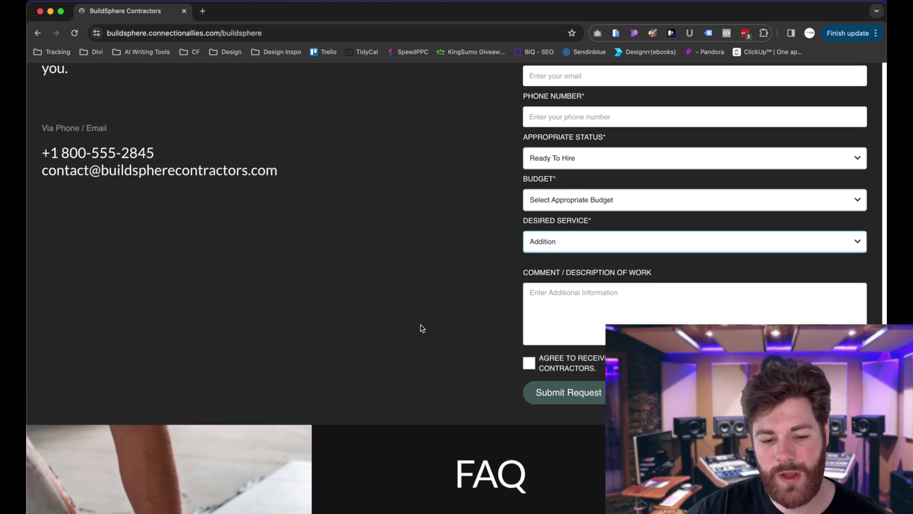
- Review the FAQ section, expanding and collapsing the answer about the types of remodeling services provided
{"action": "scroll", "coordinate": [419, 326], "scroll_direction": "down", "scroll_amount": 10}
{"action": "scroll", "coordinate": [420, 322], "scroll_direction": "down", "scroll_amount": 2}
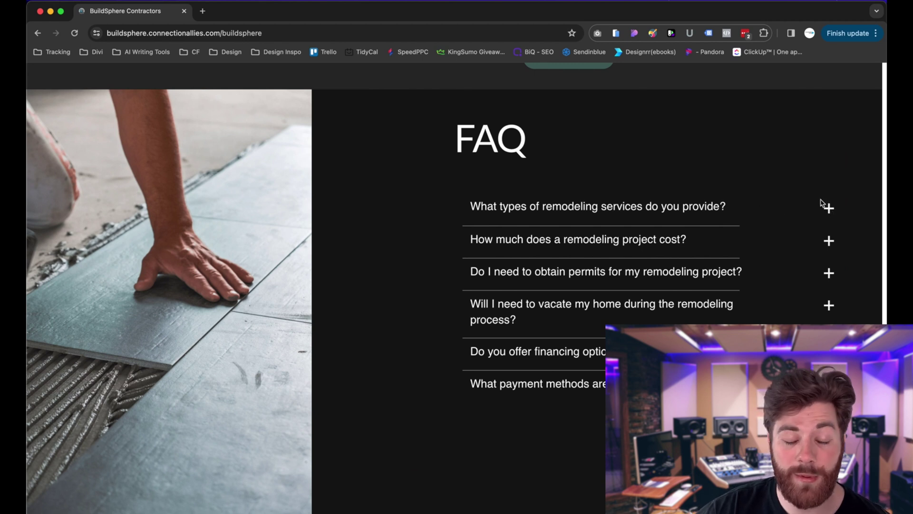
{"action": "scroll", "coordinate": [809, 200], "scroll_direction": "down", "scroll_amount": 1}
{"action": "left_click", "coordinate": [830, 187]}
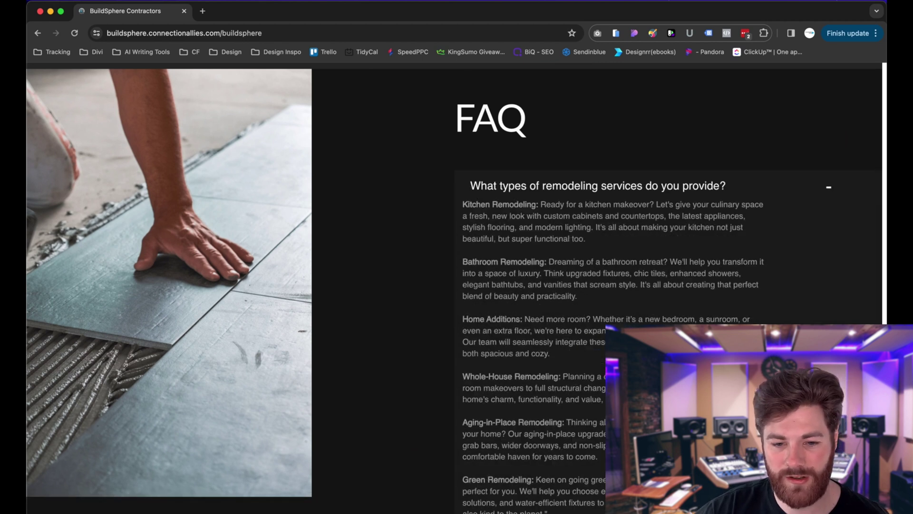
{"action": "scroll", "coordinate": [621, 218], "scroll_direction": "down", "scroll_amount": 3}
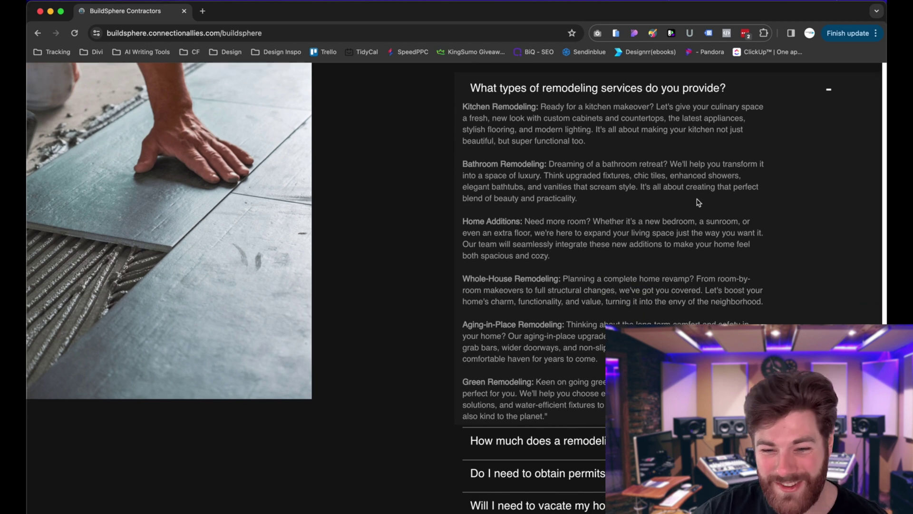
{"action": "left_click", "coordinate": [829, 92]}
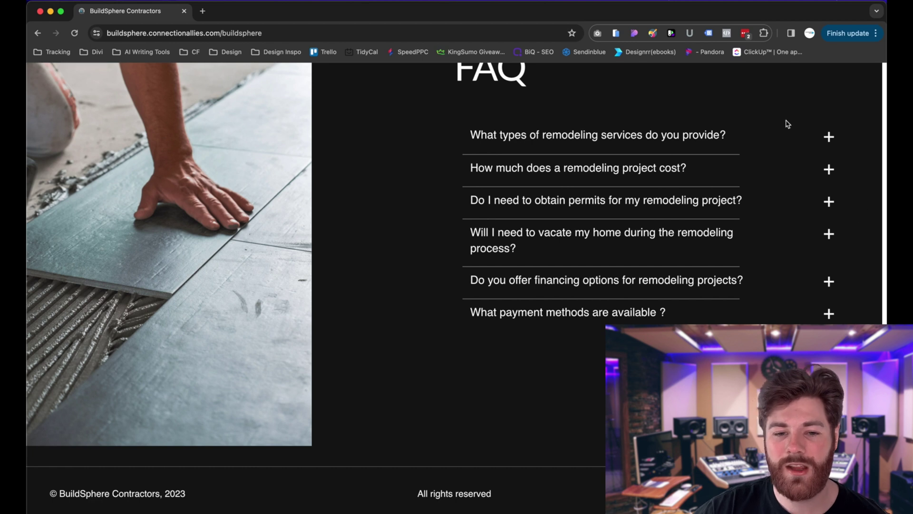
{"action": "scroll", "coordinate": [483, 119], "scroll_direction": "up", "scroll_amount": 3}
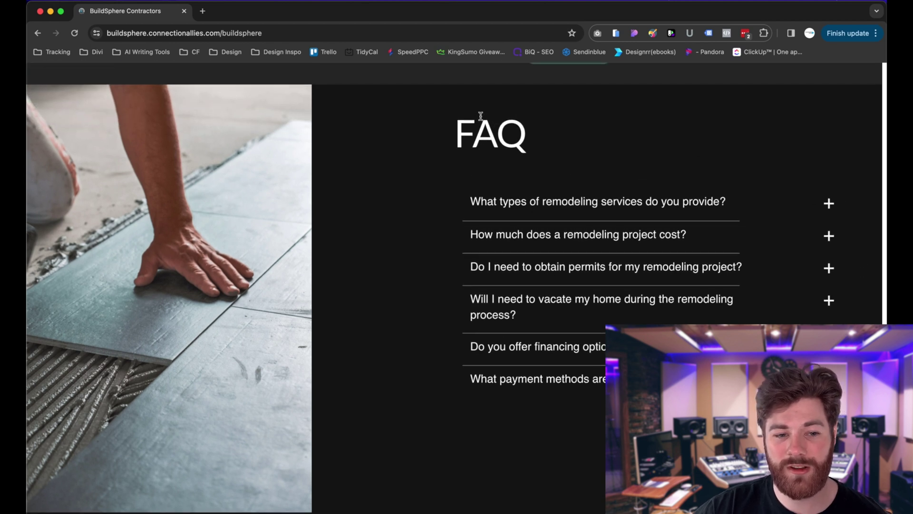
- Look over the end of the FAQ section and return to the hero at the start of the page
{"action": "scroll", "coordinate": [481, 117], "scroll_direction": "down", "scroll_amount": 1}
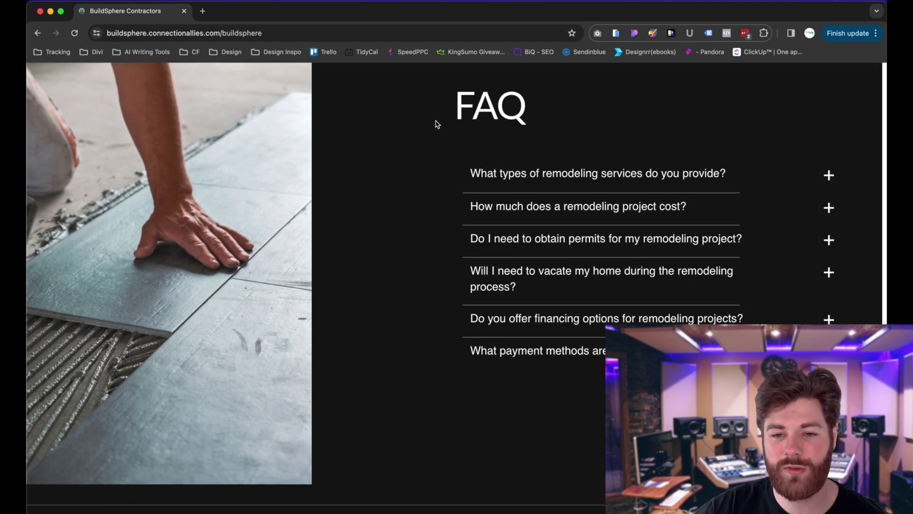
{"action": "scroll", "coordinate": [510, 149], "scroll_direction": "down", "scroll_amount": 2}
{"action": "scroll", "coordinate": [509, 148], "scroll_direction": "up", "scroll_amount": 3}
{"action": "scroll", "coordinate": [509, 149], "scroll_direction": "up", "scroll_amount": 7}
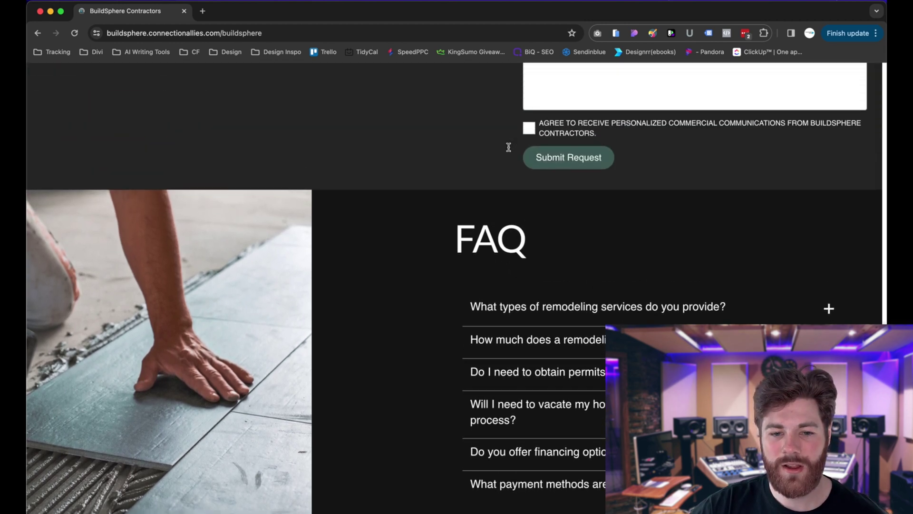
{"action": "scroll", "coordinate": [509, 150], "scroll_direction": "up", "scroll_amount": 20}
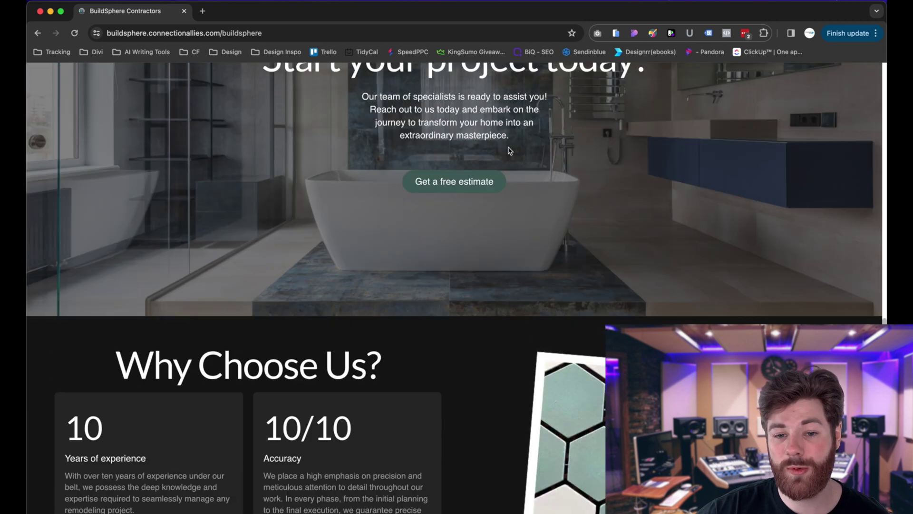
{"action": "scroll", "coordinate": [509, 150], "scroll_direction": "up", "scroll_amount": 20}
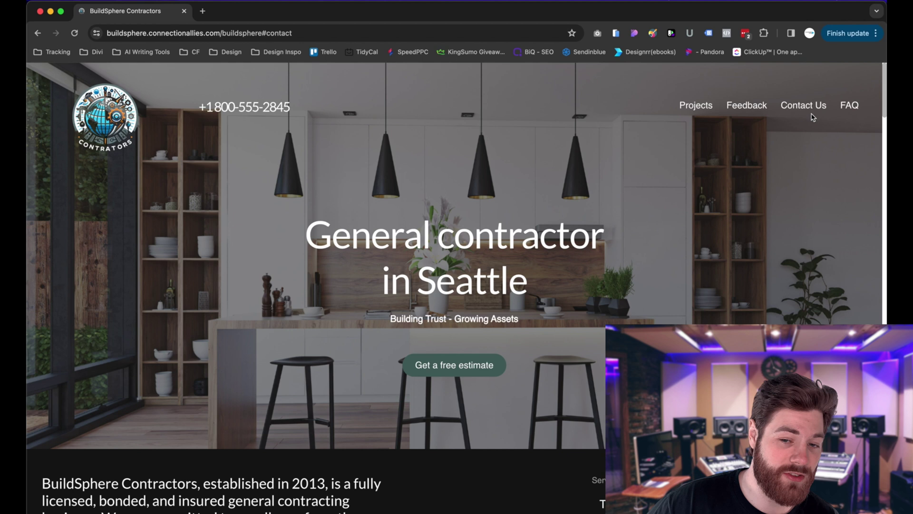
- Test the header's Projects, Feedback, Contact Us and FAQ links, returning to the hero after each of the first three
{"action": "left_click", "coordinate": [691, 106]}
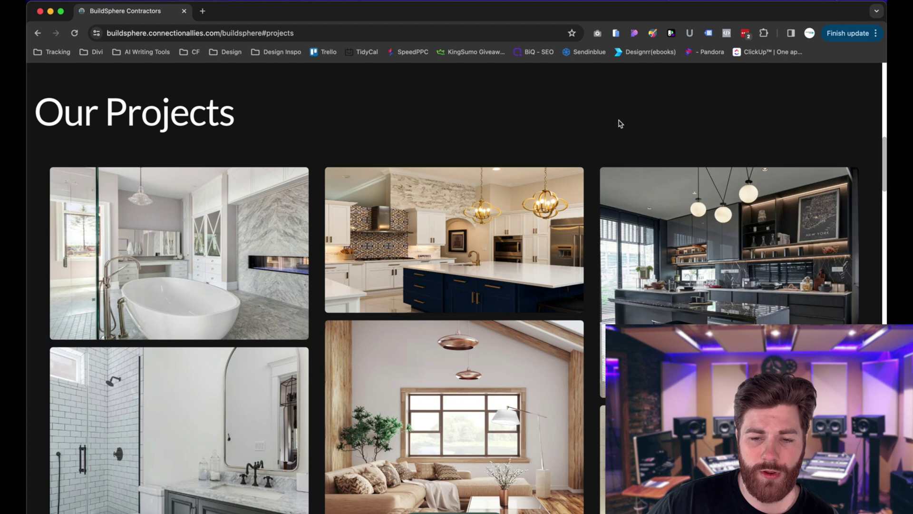
{"action": "scroll", "coordinate": [619, 123], "scroll_direction": "up", "scroll_amount": 15}
{"action": "left_click", "coordinate": [748, 106]}
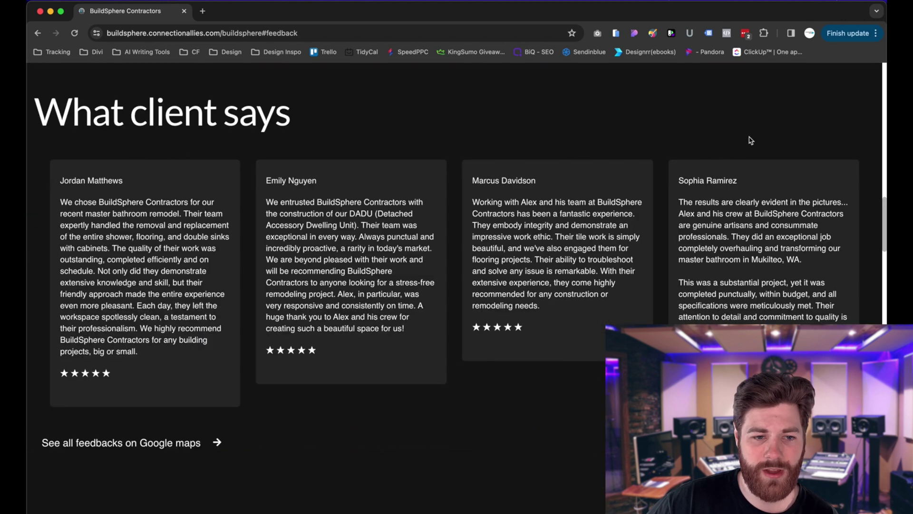
{"action": "scroll", "coordinate": [679, 298], "scroll_direction": "down", "scroll_amount": 1}
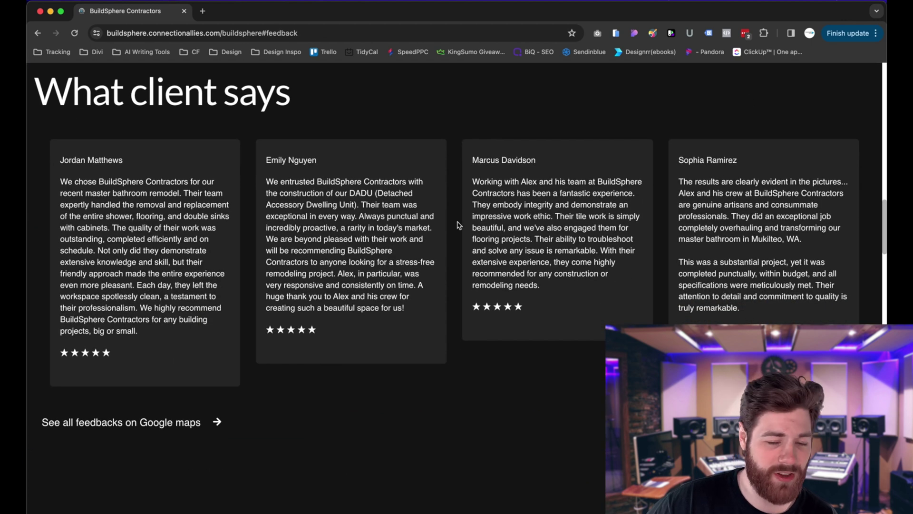
{"action": "scroll", "coordinate": [451, 224], "scroll_direction": "up", "scroll_amount": 15}
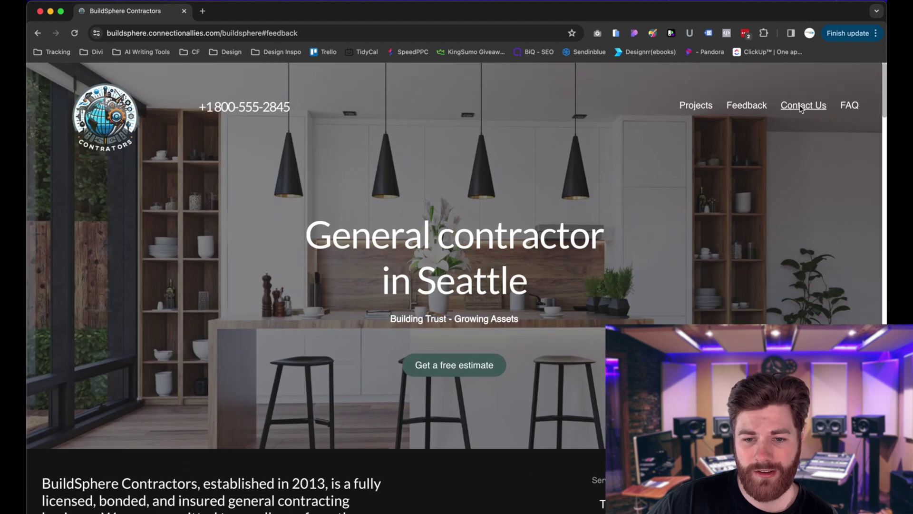
{"action": "left_click", "coordinate": [803, 107]}
{"action": "scroll", "coordinate": [439, 293], "scroll_direction": "down", "scroll_amount": 8}
{"action": "scroll", "coordinate": [675, 242], "scroll_direction": "up", "scroll_amount": 20}
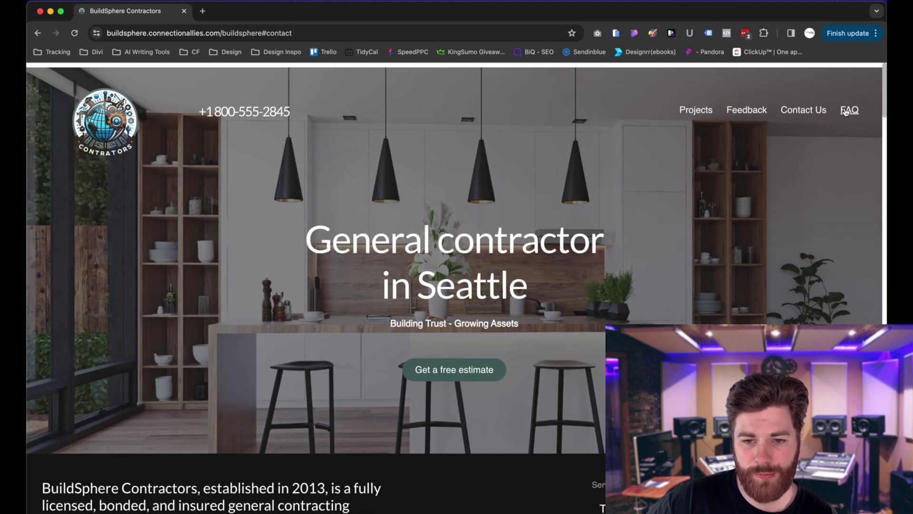
{"action": "left_click", "coordinate": [846, 111]}
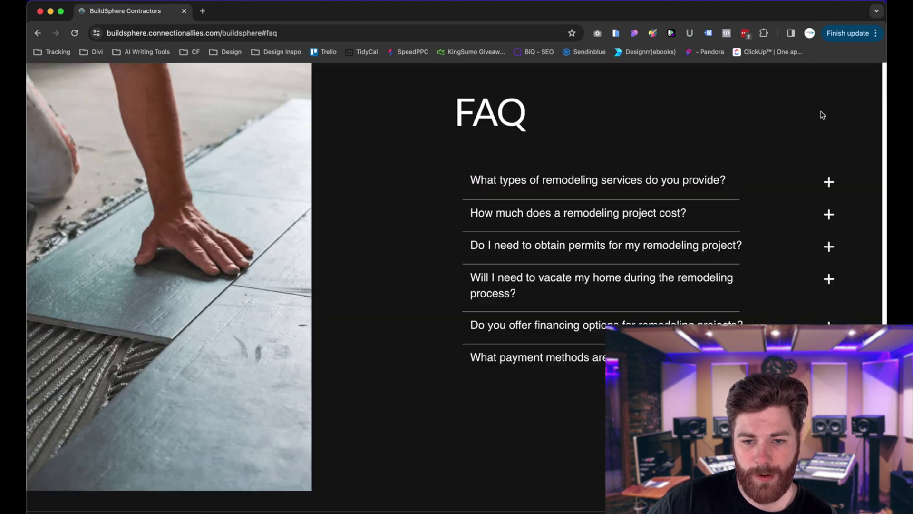
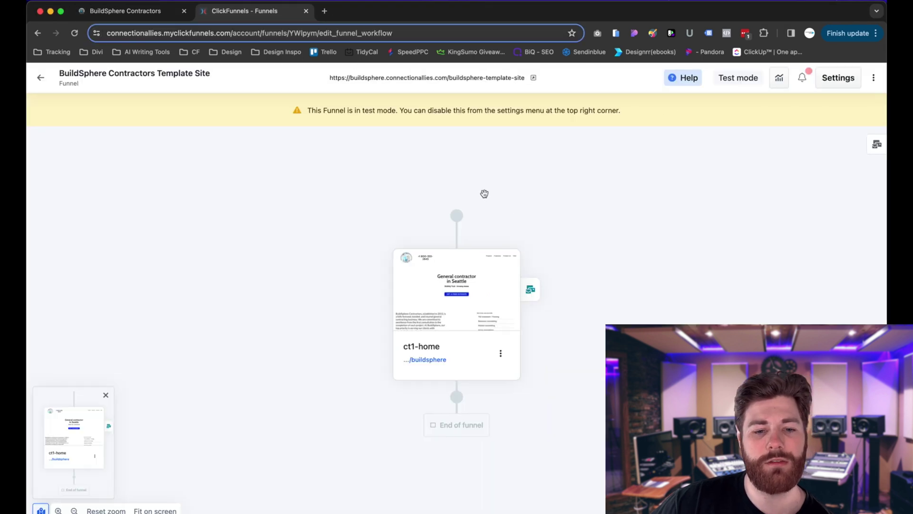
- Open the ct1-home funnel page in the ClickFunnels editor, inspect its custom CSS, and close the code view
{"action": "left_click", "coordinate": [450, 277]}
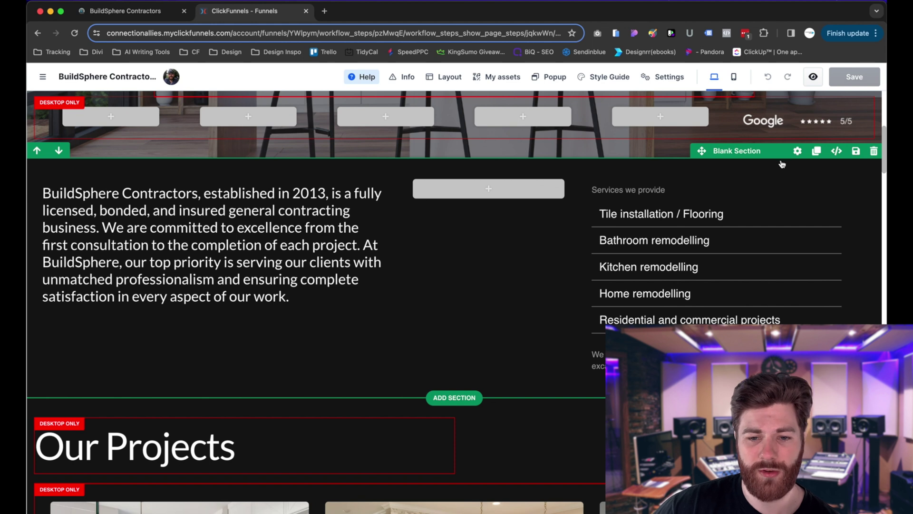
{"action": "left_click", "coordinate": [836, 152]}
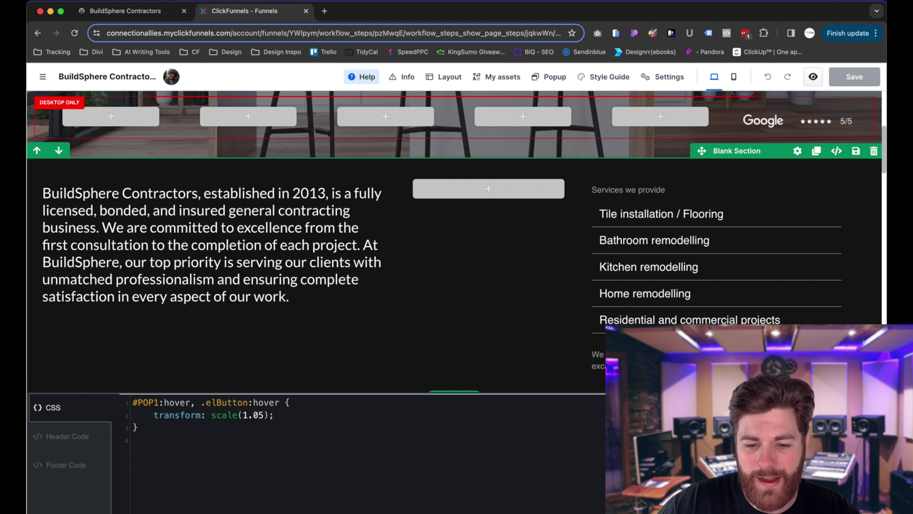
{"action": "scroll", "coordinate": [733, 166], "scroll_direction": "up", "scroll_amount": 10}
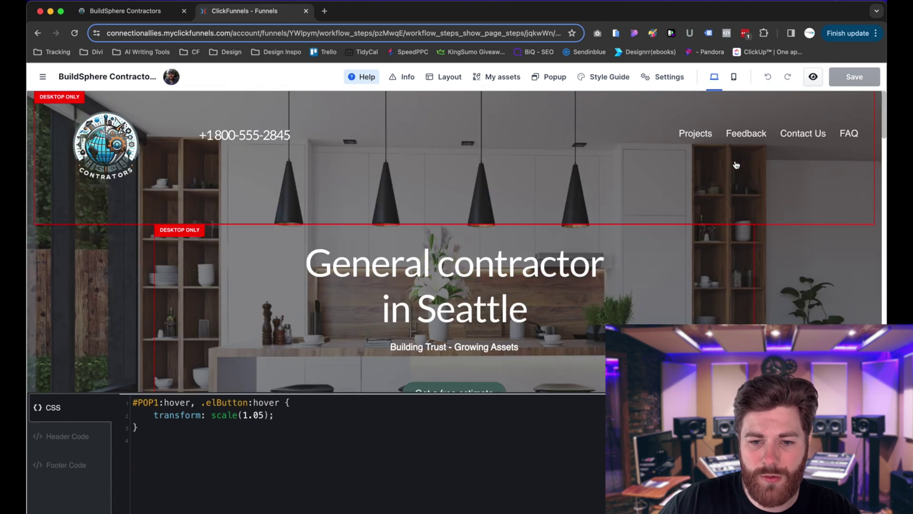
{"action": "left_click", "coordinate": [830, 129]}
{"action": "key", "text": "Escape"}
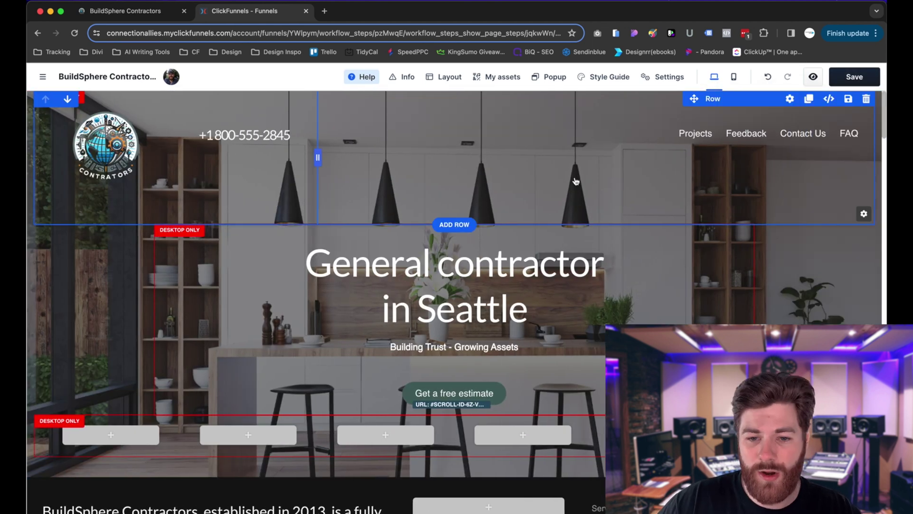
- Open the header Navigation element's settings and add a new link after FAQ
{"action": "left_click", "coordinate": [640, 147]}
{"action": "key", "text": "Escape"}
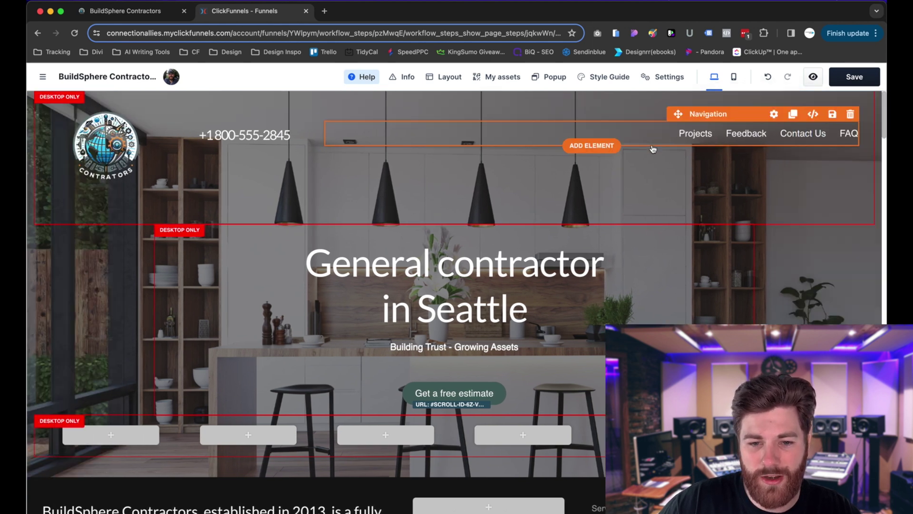
{"action": "left_click", "coordinate": [699, 135]}
{"action": "scroll", "coordinate": [823, 240], "scroll_direction": "down", "scroll_amount": 2}
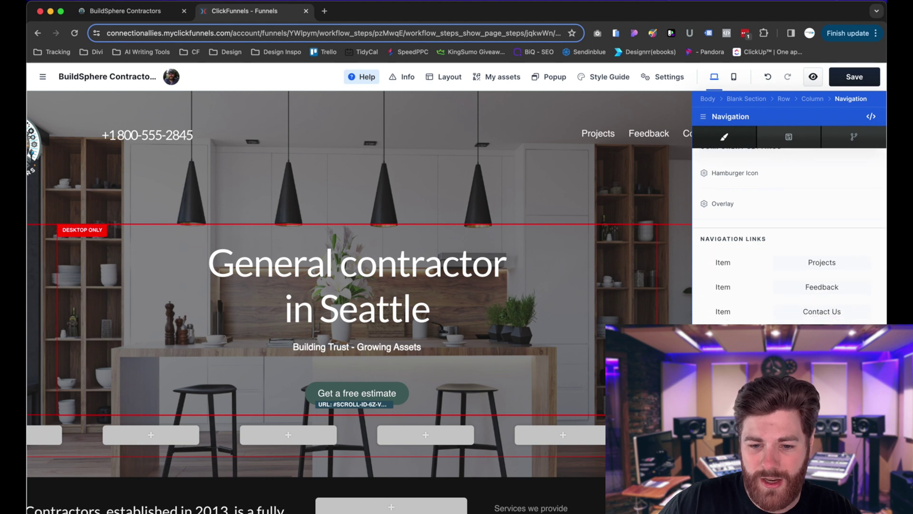
{"action": "key", "text": "Escape"}
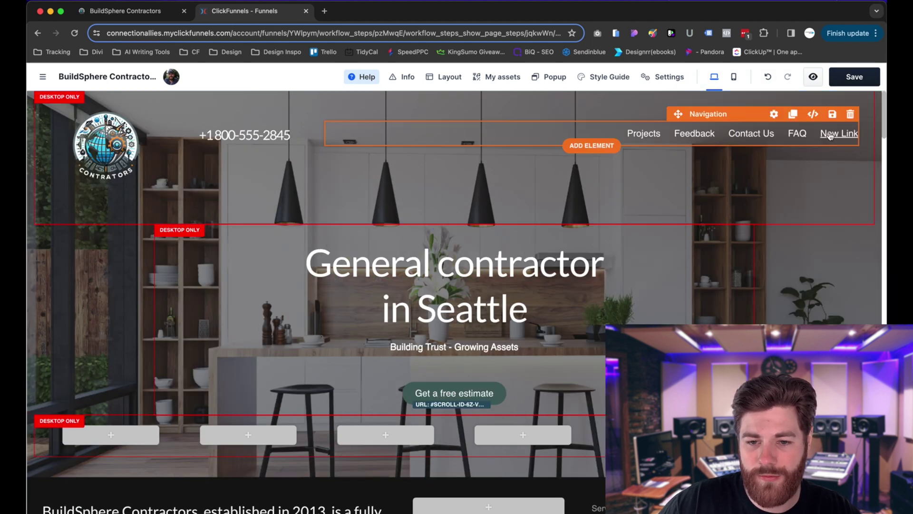
- Set the new navigation link's custom action URL to #services
{"action": "left_click", "coordinate": [830, 135]}
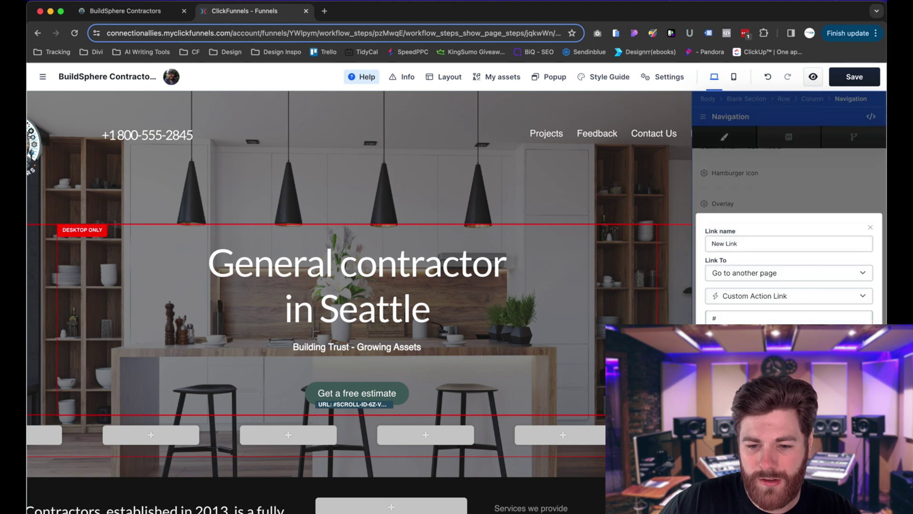
{"action": "key", "text": "super+a"}
{"action": "key", "text": "super+v"}
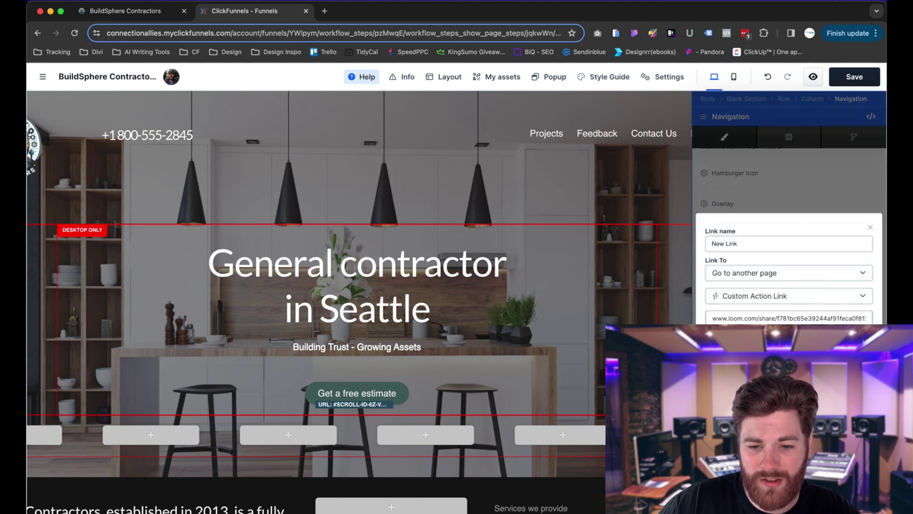
{"action": "key", "text": "super+a"}
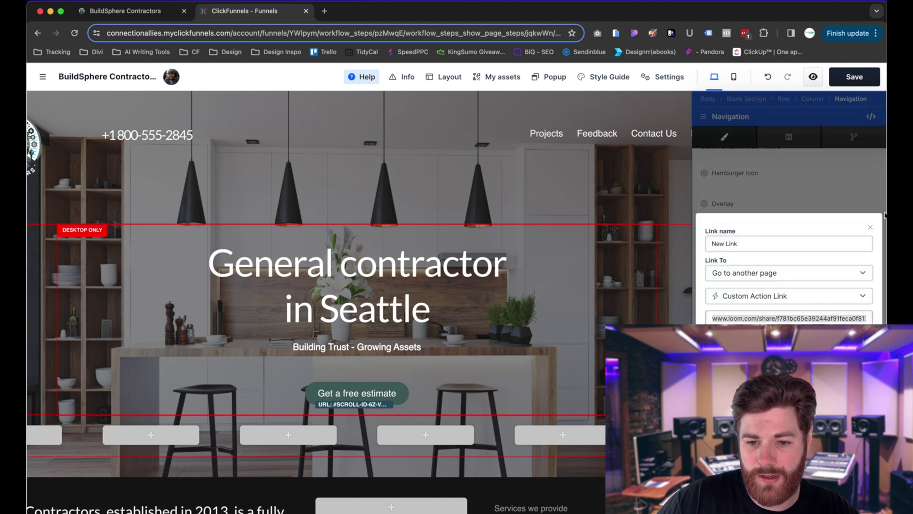
{"action": "key", "text": "BackSpace"}
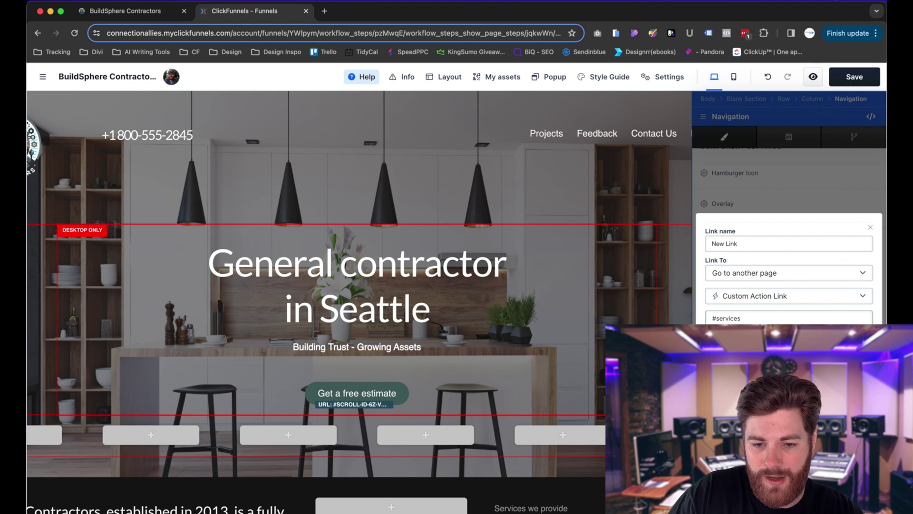
{"action": "left_click", "coordinate": [840, 187]}
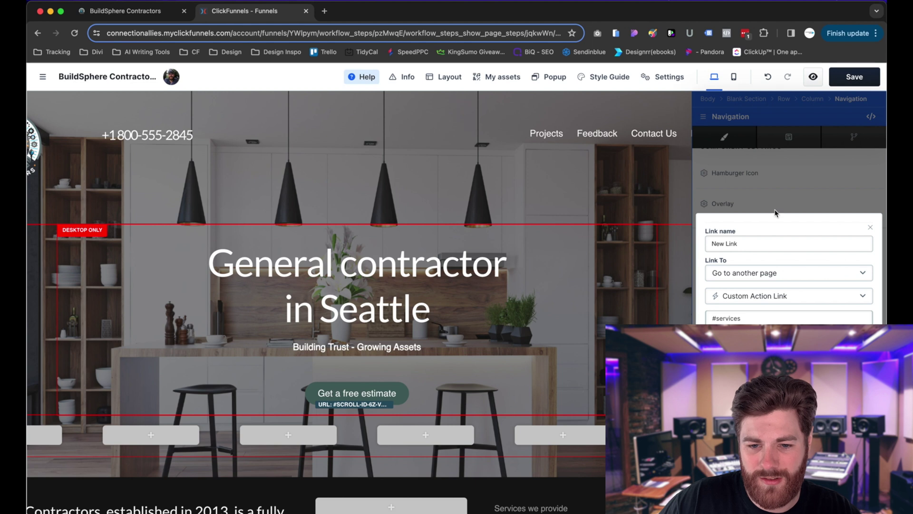
- Name the new navigation link Services and close the navigation settings
{"action": "triple_click", "coordinate": [763, 241]}
{"action": "type", "text": "Services"}
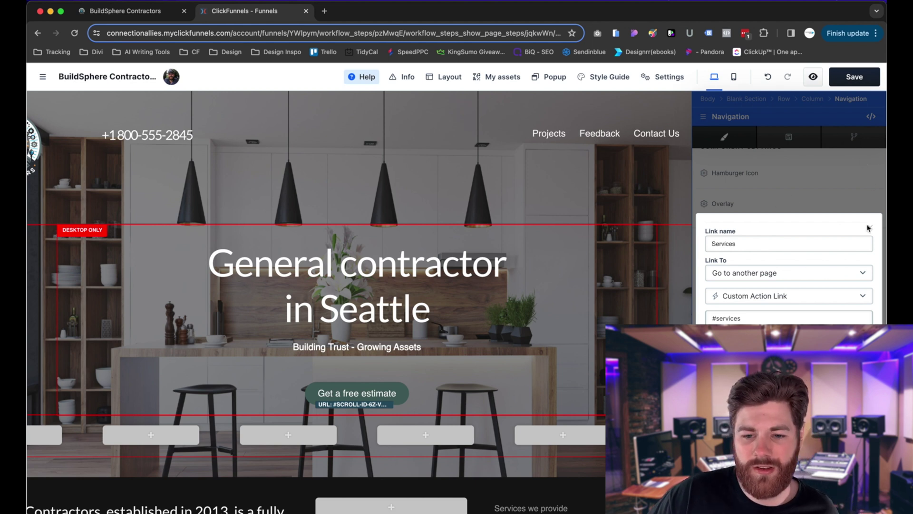
{"action": "left_click", "coordinate": [870, 228]}
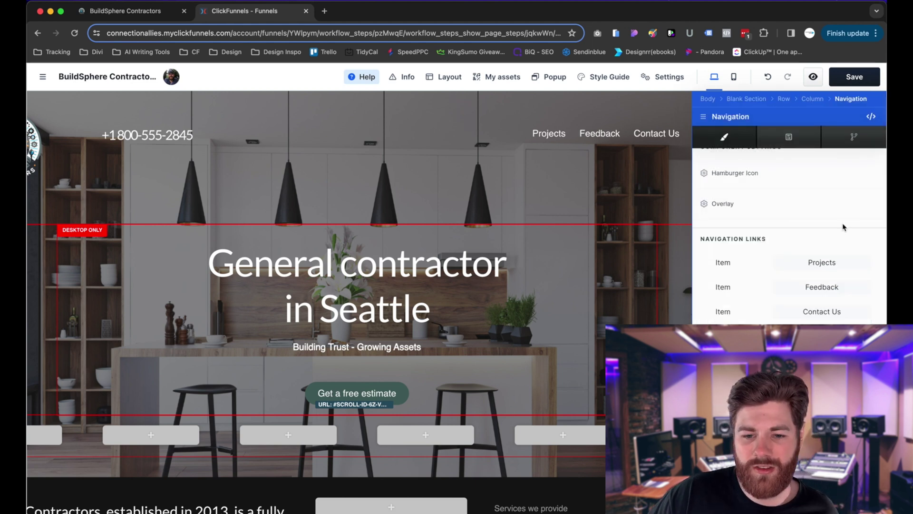
{"action": "left_click", "coordinate": [652, 205]}
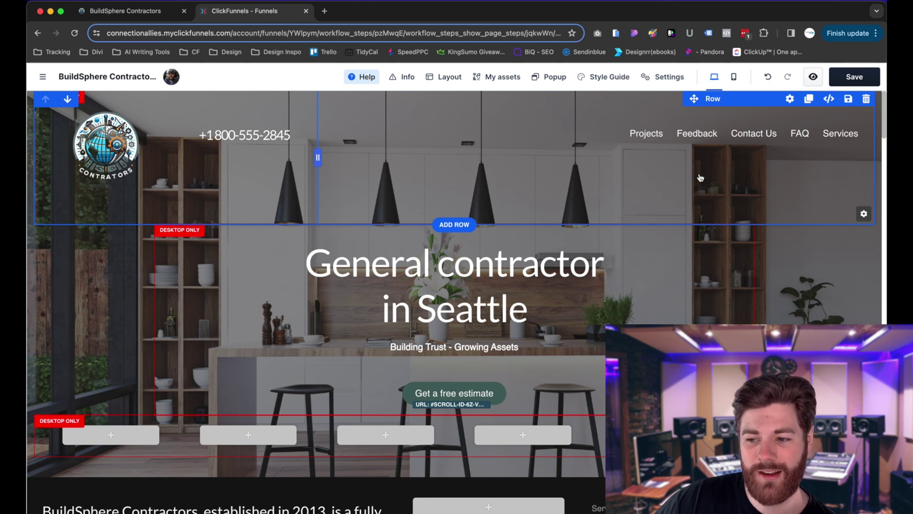
- Switch to the live BuildSphere Contractors page and test the Projects and Feedback links again
{"action": "scroll", "coordinate": [791, 212], "scroll_direction": "down", "scroll_amount": 5}
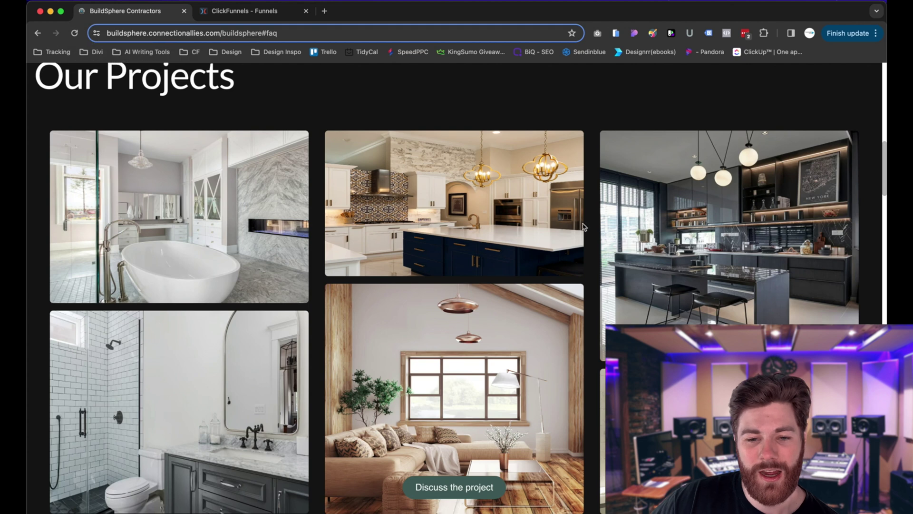
{"action": "scroll", "coordinate": [621, 192], "scroll_direction": "up", "scroll_amount": 15}
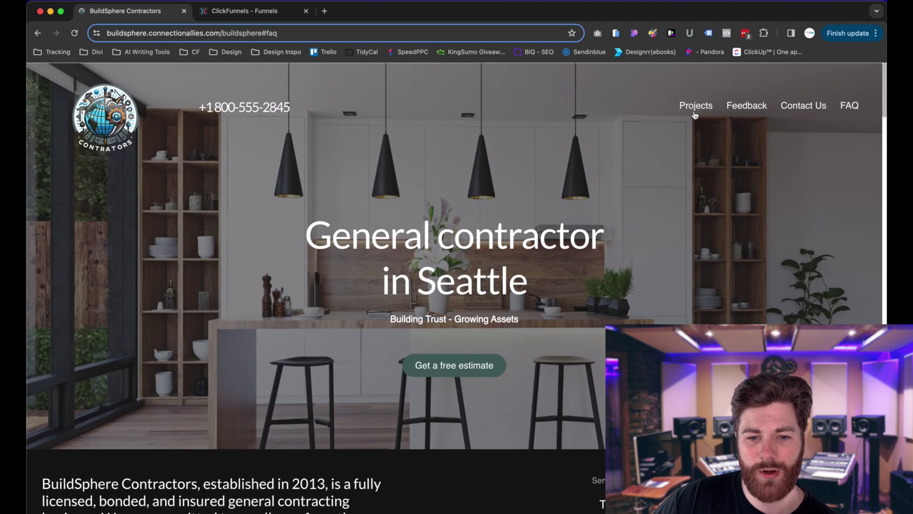
{"action": "left_click", "coordinate": [695, 108]}
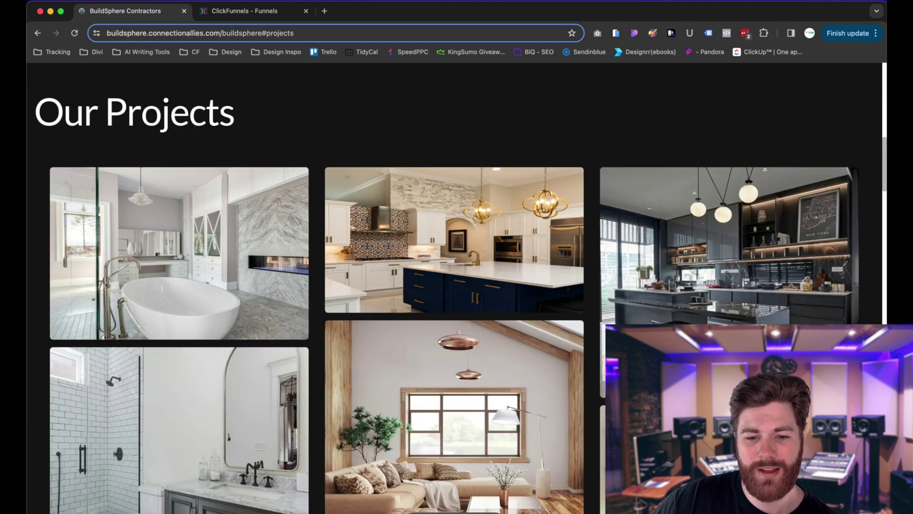
{"action": "scroll", "coordinate": [757, 112], "scroll_direction": "up", "scroll_amount": 15}
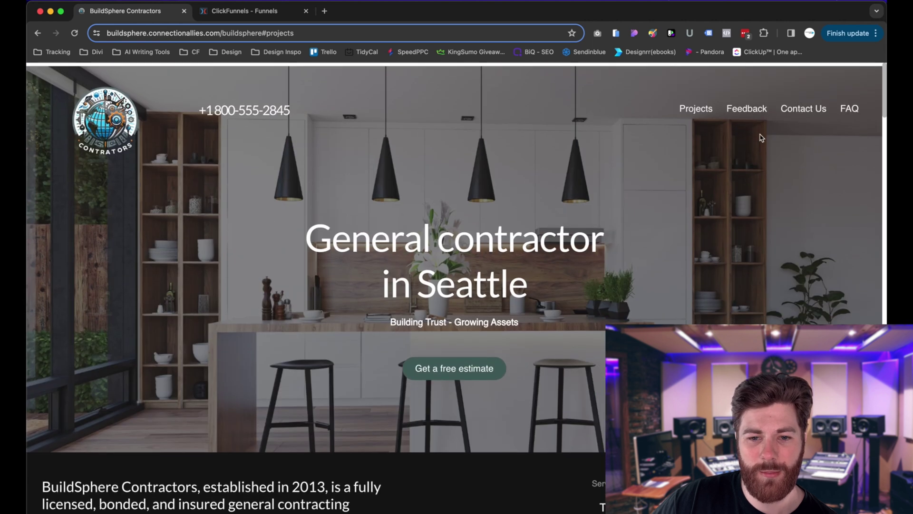
{"action": "left_click", "coordinate": [757, 112]}
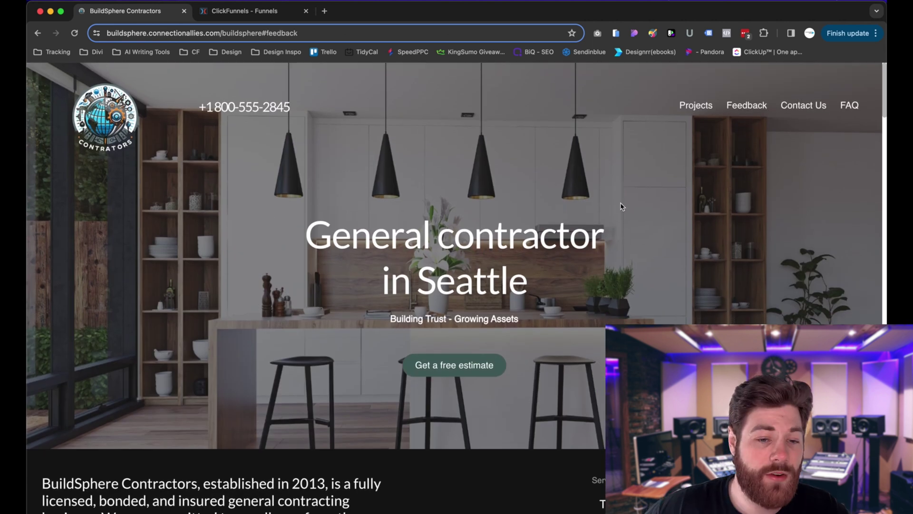
- Test the header's phone number link and decline opening FaceTime
{"action": "left_click", "coordinate": [242, 107]}
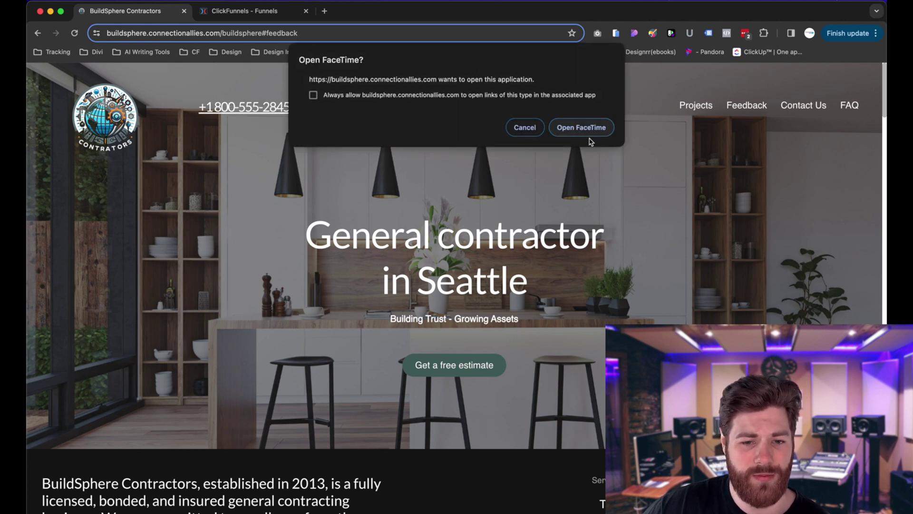
{"action": "left_click", "coordinate": [518, 129]}
{"action": "scroll", "coordinate": [518, 171], "scroll_direction": "down", "scroll_amount": 1}
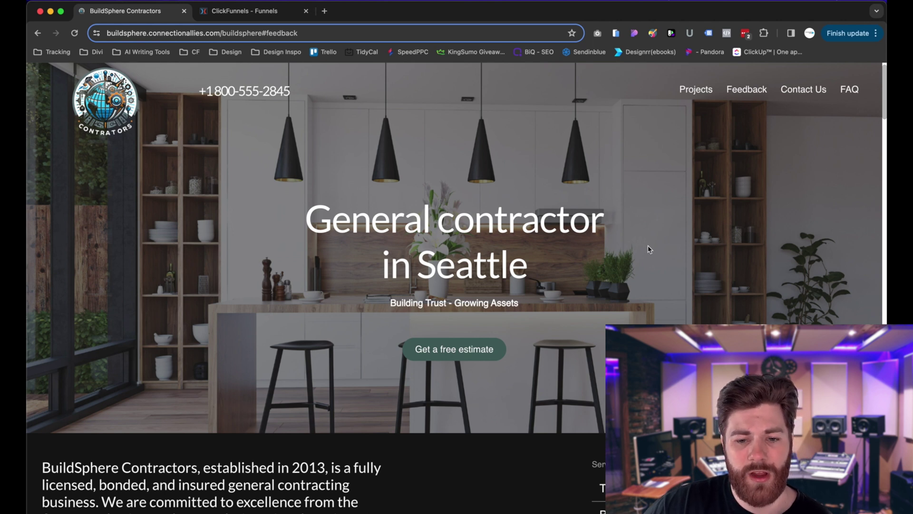
- Look over the hero, the company introduction and the Services we provide list
{"action": "scroll", "coordinate": [648, 243], "scroll_direction": "down", "scroll_amount": 3}
{"action": "scroll", "coordinate": [648, 252], "scroll_direction": "up", "scroll_amount": 3}
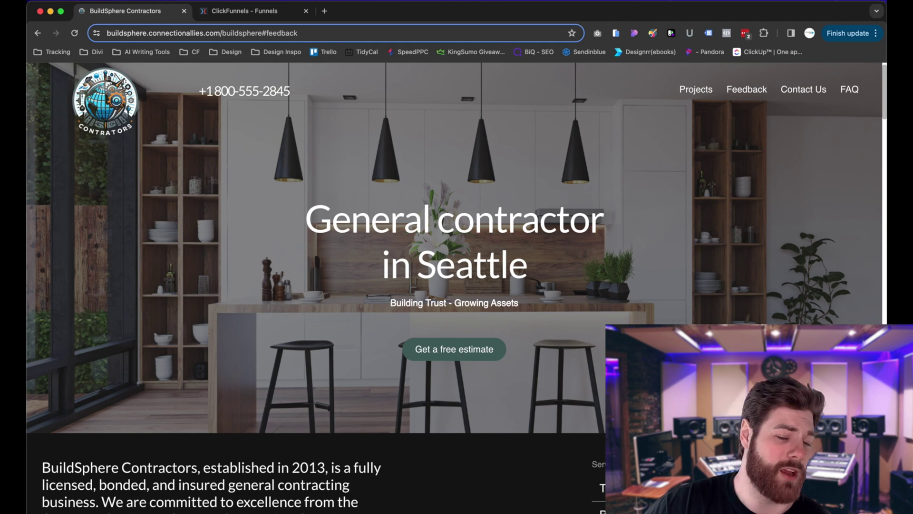
{"action": "scroll", "coordinate": [457, 285], "scroll_direction": "down", "scroll_amount": 20}
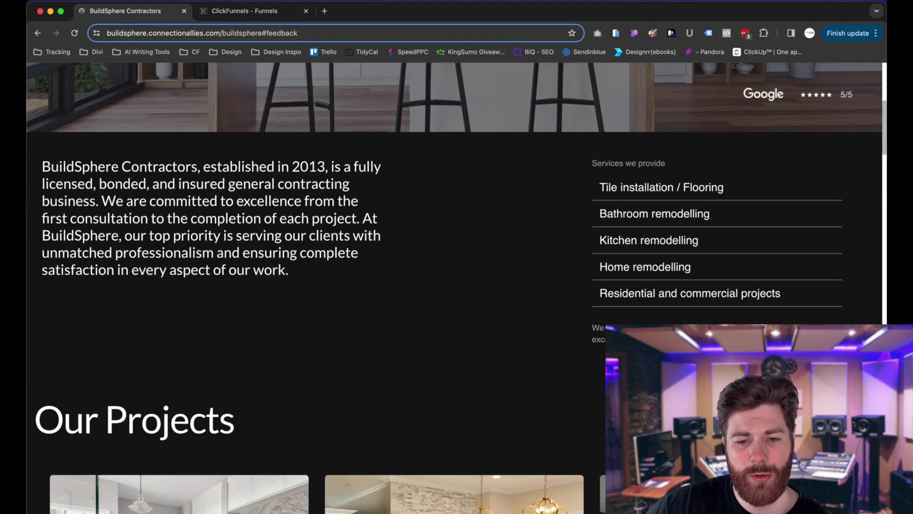
- Look over the landing page down to the FAQ and the client testimonials, and test the header's Contact Us link
{"action": "scroll", "coordinate": [457, 286], "scroll_direction": "down", "scroll_amount": 20}
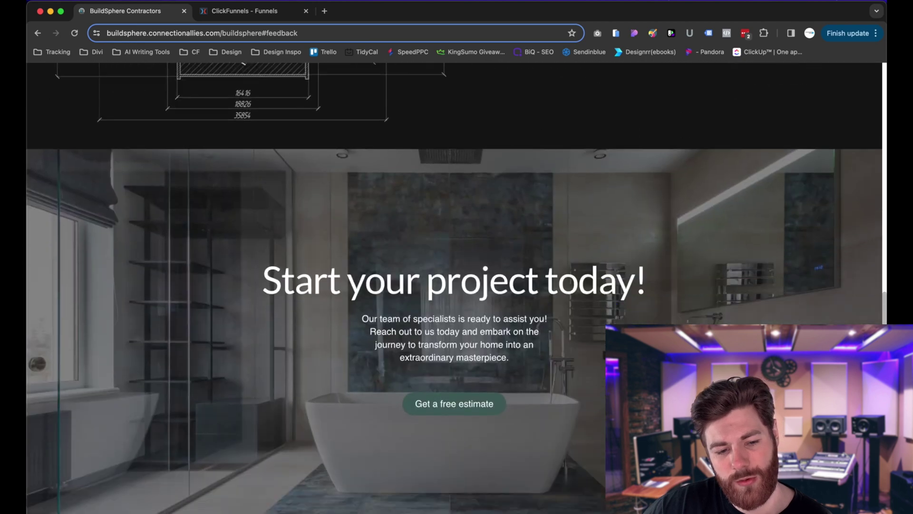
{"action": "scroll", "coordinate": [456, 285], "scroll_direction": "down", "scroll_amount": 5}
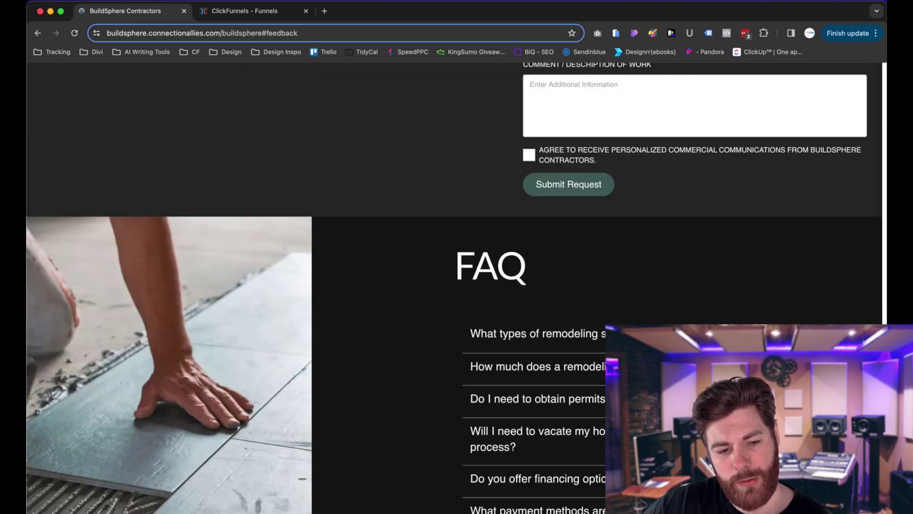
{"action": "scroll", "coordinate": [457, 285], "scroll_direction": "up", "scroll_amount": 20}
{"action": "scroll", "coordinate": [200, 499], "scroll_direction": "up", "scroll_amount": 10}
{"action": "scroll", "coordinate": [201, 500], "scroll_direction": "down", "scroll_amount": 4}
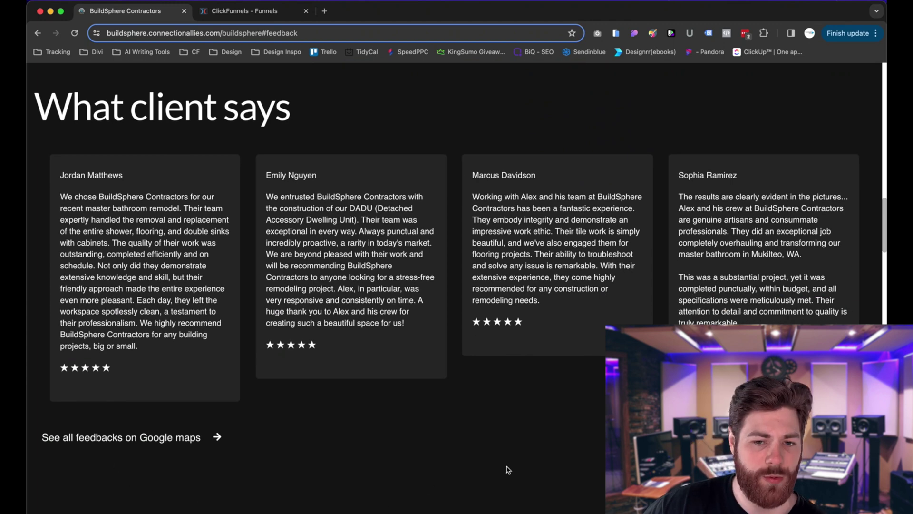
{"action": "scroll", "coordinate": [508, 470], "scroll_direction": "up", "scroll_amount": 15}
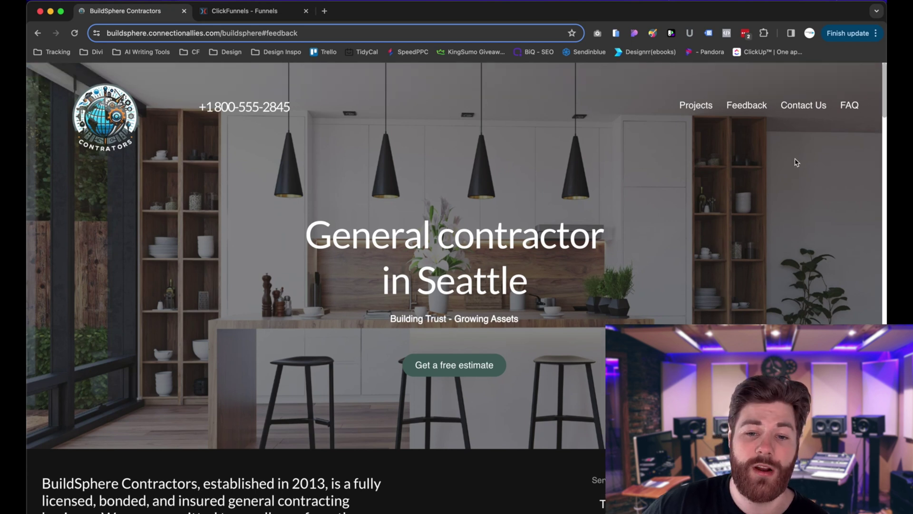
{"action": "left_click", "coordinate": [800, 107]}
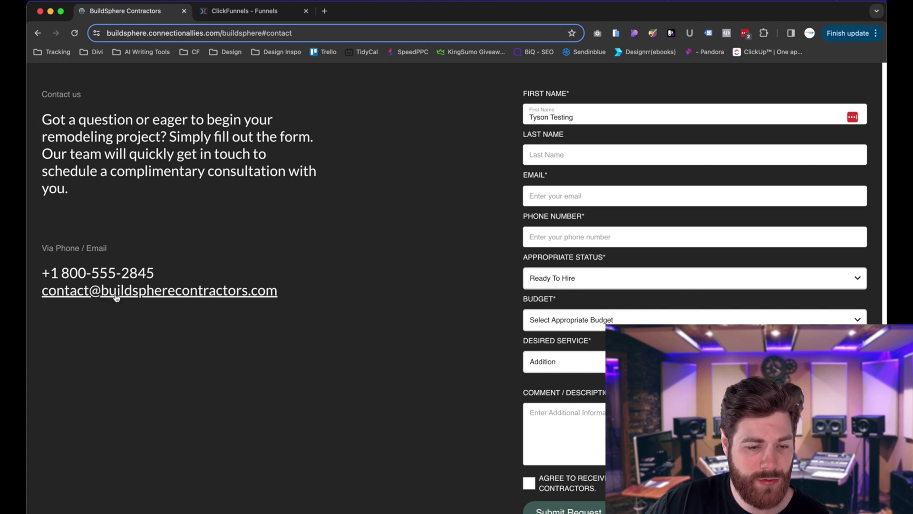
- Switch to the ClickFunnels page editor and inspect the link target of the header's phone number
{"action": "left_click", "coordinate": [266, 13]}
{"action": "scroll", "coordinate": [265, 135], "scroll_direction": "up", "scroll_amount": 3}
{"action": "left_click", "coordinate": [265, 134]}
{"action": "left_click", "coordinate": [265, 134]}
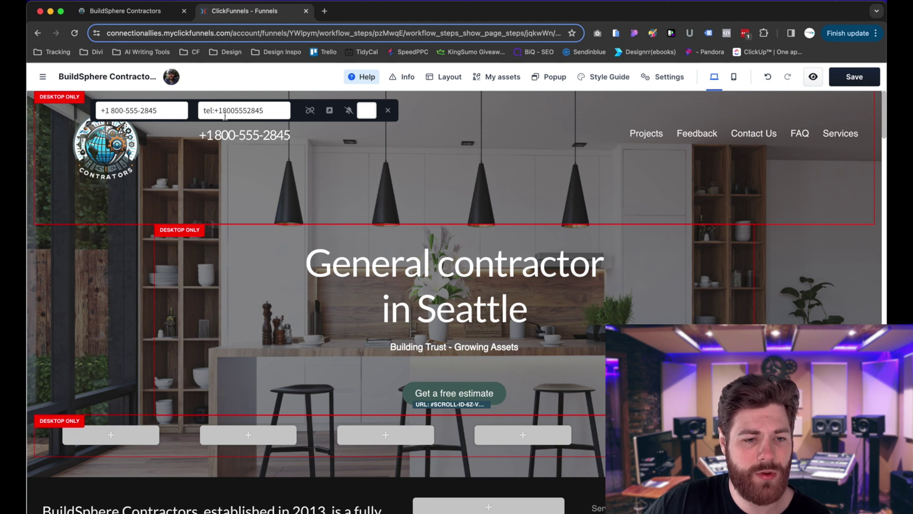
- Open the link settings of the email address in the Contact us section and inspect its mailto target
{"action": "scroll", "coordinate": [351, 235], "scroll_direction": "down", "scroll_amount": 10}
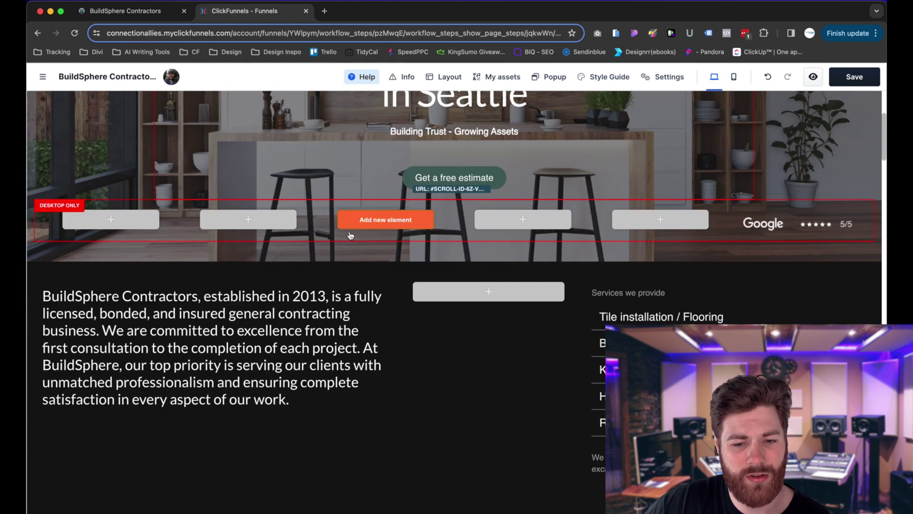
{"action": "scroll", "coordinate": [350, 234], "scroll_direction": "down", "scroll_amount": 12}
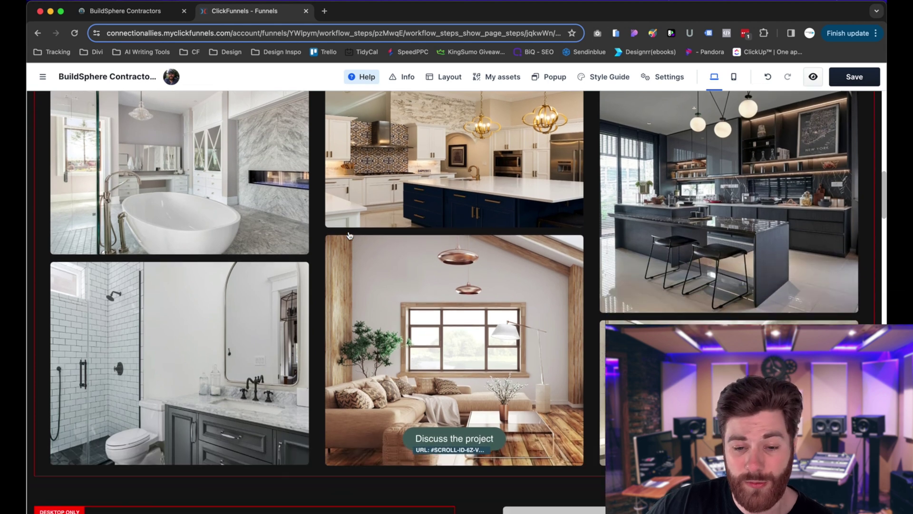
{"action": "scroll", "coordinate": [385, 220], "scroll_direction": "up", "scroll_amount": 20}
{"action": "scroll", "coordinate": [385, 220], "scroll_direction": "down", "scroll_amount": 20}
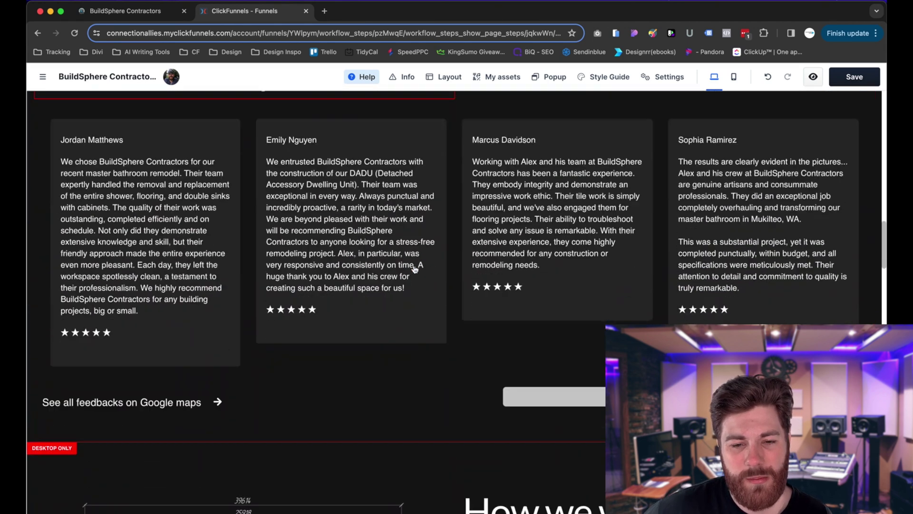
{"action": "scroll", "coordinate": [415, 269], "scroll_direction": "down", "scroll_amount": 20}
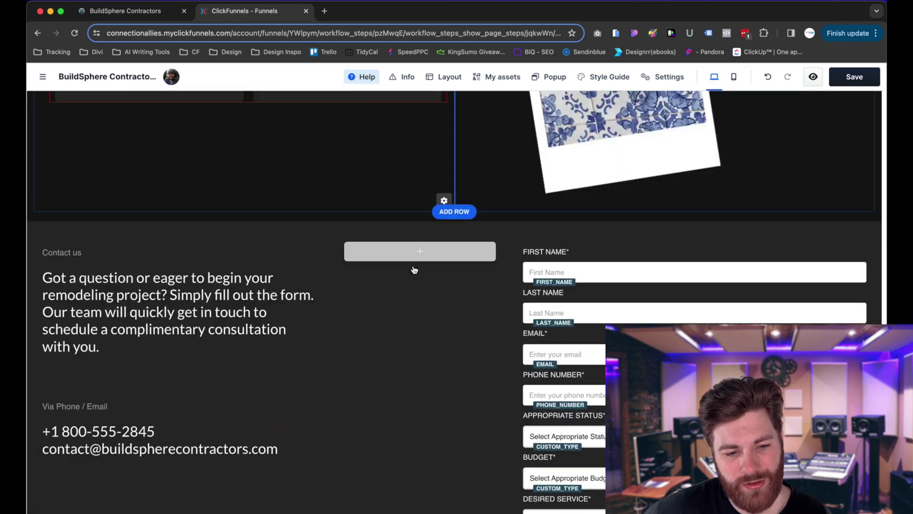
{"action": "scroll", "coordinate": [415, 270], "scroll_direction": "down", "scroll_amount": 3}
{"action": "left_click", "coordinate": [225, 326]}
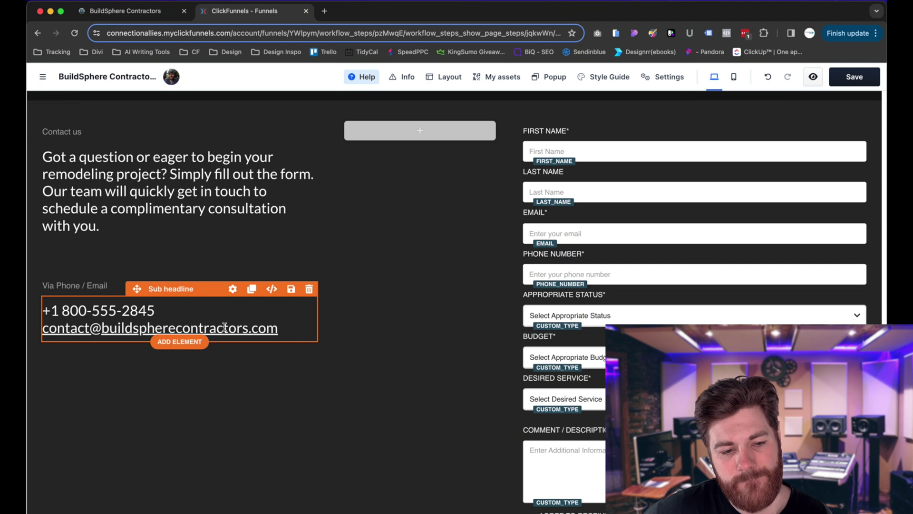
{"action": "left_click", "coordinate": [223, 327]}
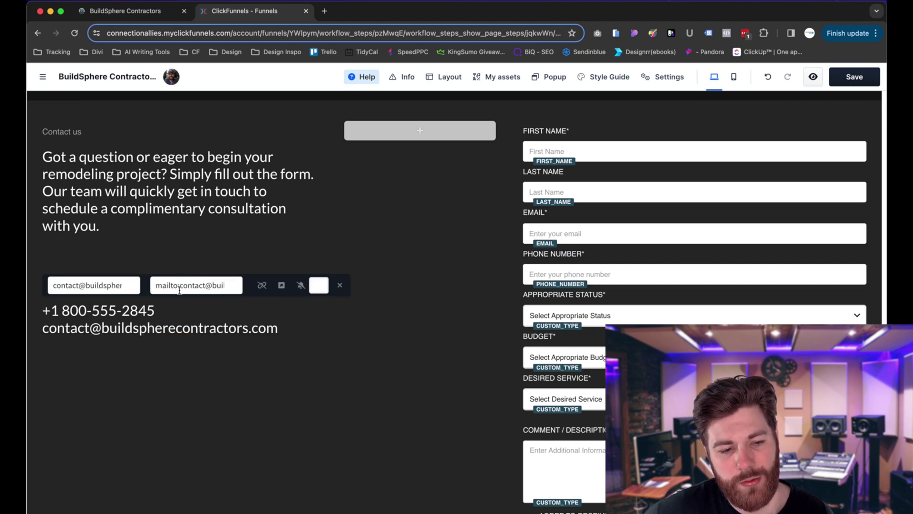
{"action": "left_click_drag", "start_coordinate": [193, 291], "coordinate": [241, 289]}
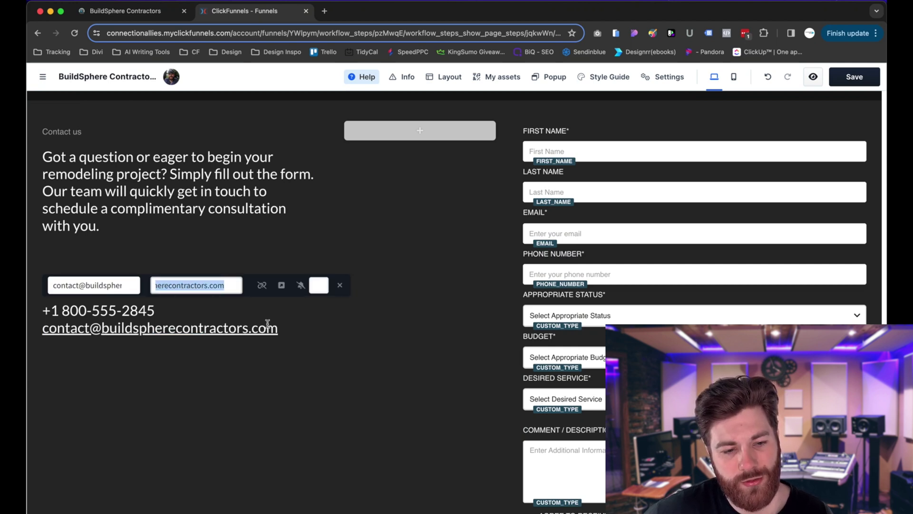
- Switch to the live page, reload it in a mobile phone preview, and test the Projects link in the mobile menu
{"action": "key", "text": "super+alt+Left"}
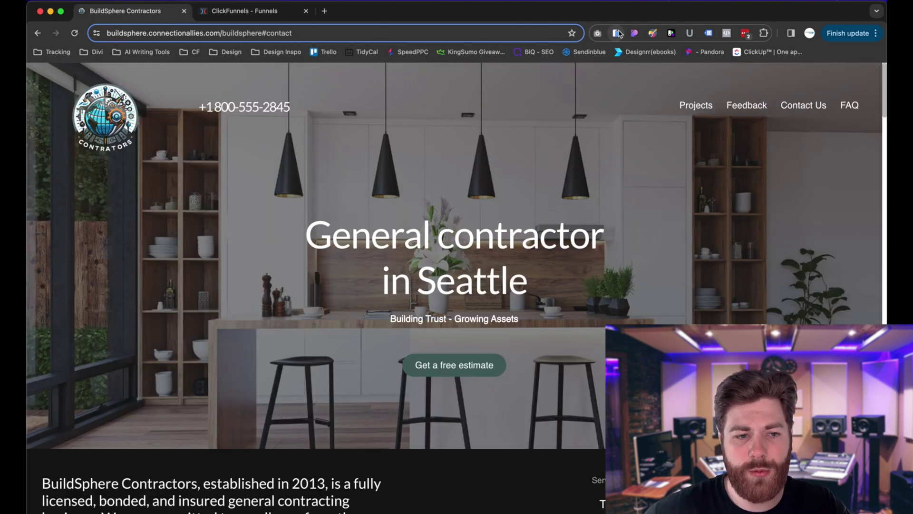
{"action": "key", "text": "super+r"}
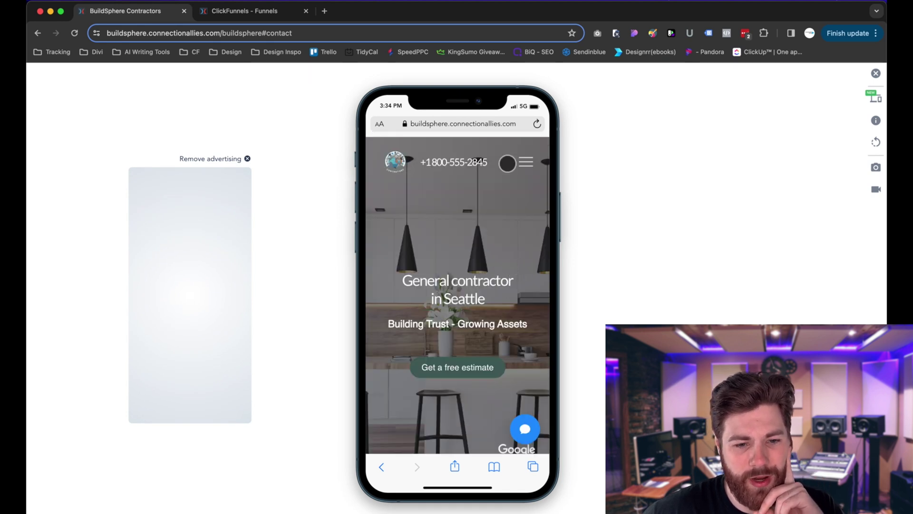
{"action": "left_click", "coordinate": [529, 160]}
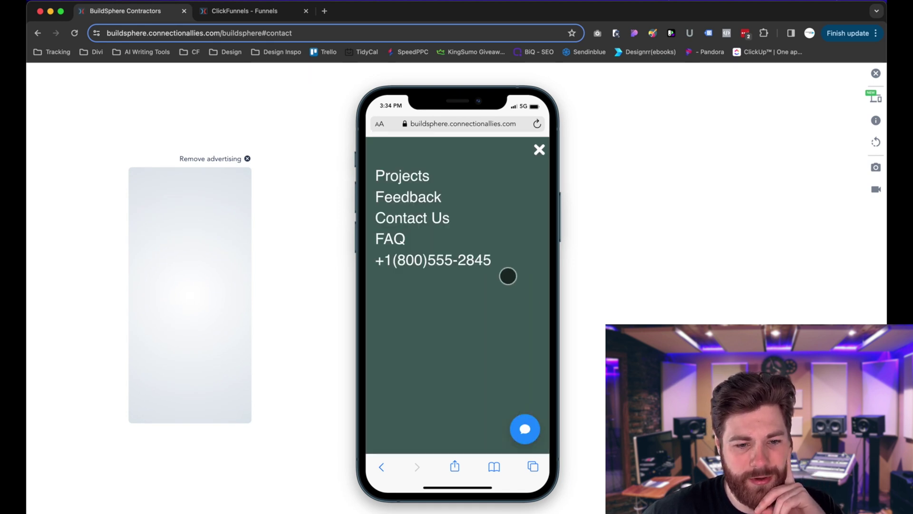
{"action": "left_click", "coordinate": [418, 193]}
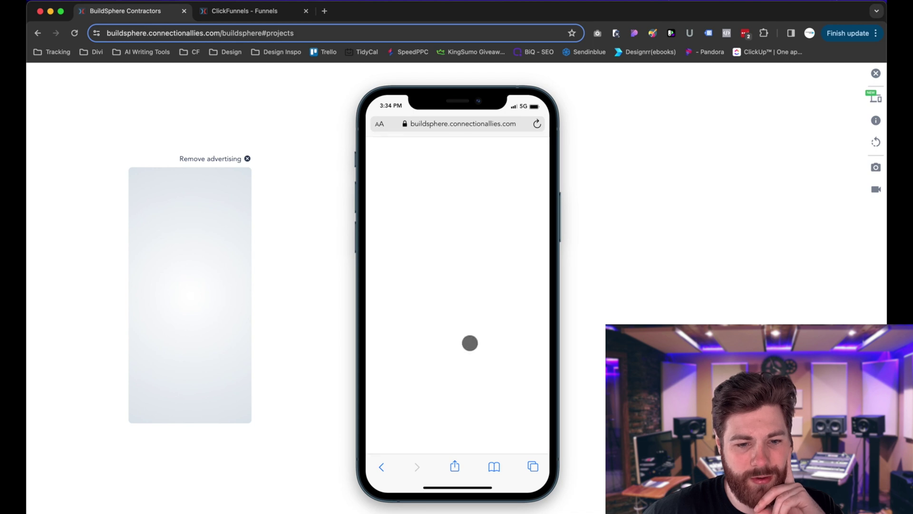
{"action": "scroll", "coordinate": [470, 344], "scroll_direction": "down", "scroll_amount": 6}
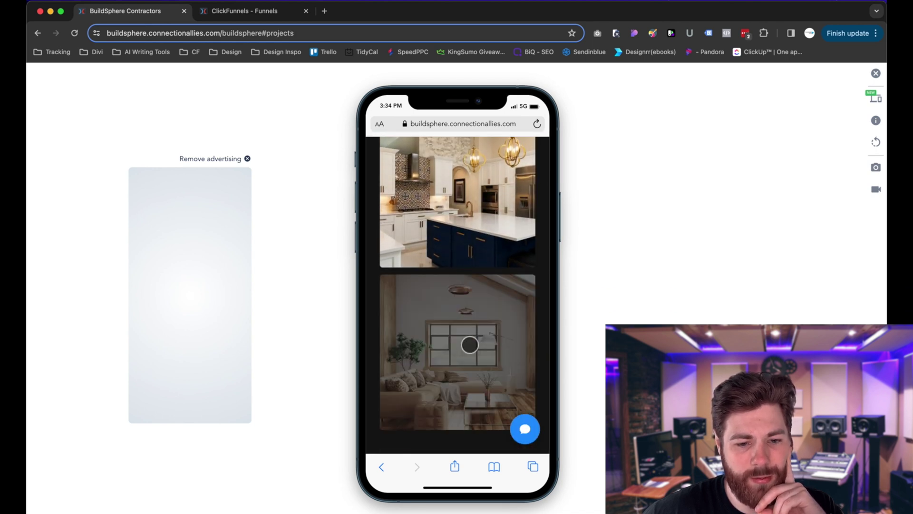
{"action": "scroll", "coordinate": [470, 344], "scroll_direction": "up", "scroll_amount": 15}
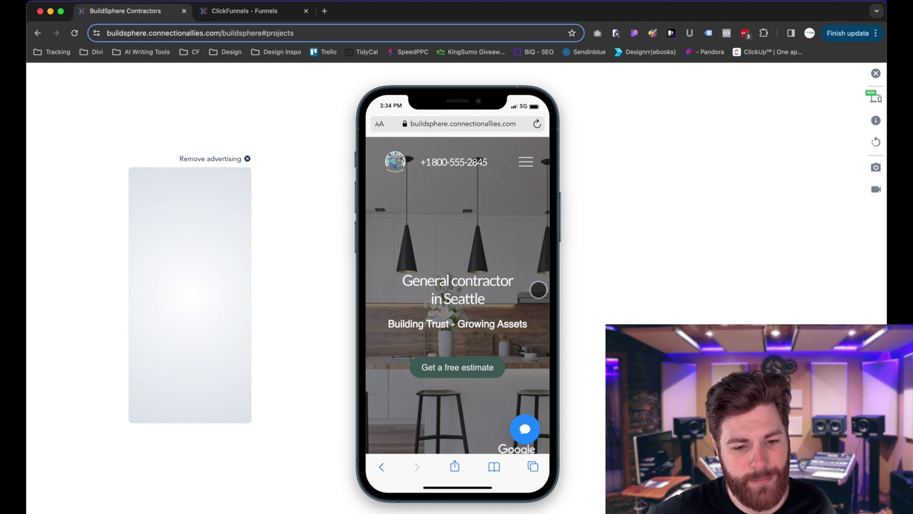
- Examine the mobile layout of the project gallery, the work process, the contact section and the FAQ
{"action": "scroll", "coordinate": [538, 292], "scroll_direction": "down", "scroll_amount": 2}
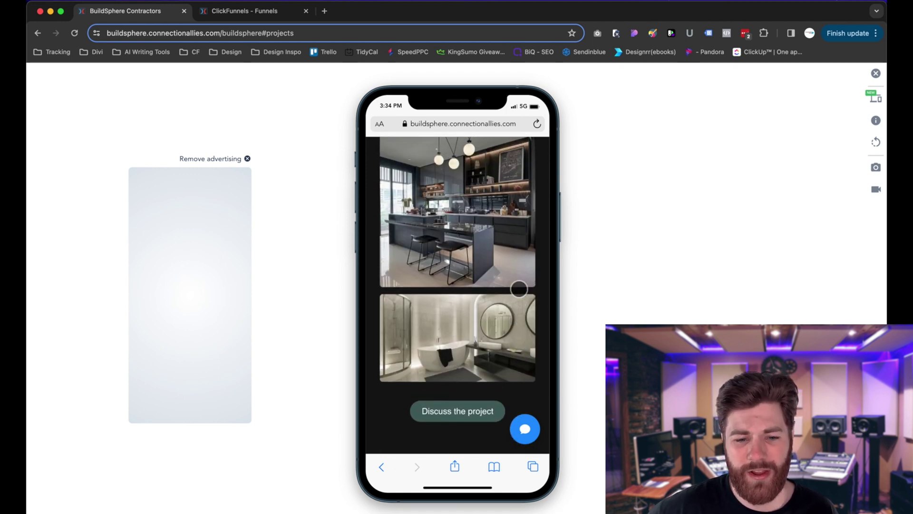
{"action": "scroll", "coordinate": [518, 291], "scroll_direction": "down", "scroll_amount": 3}
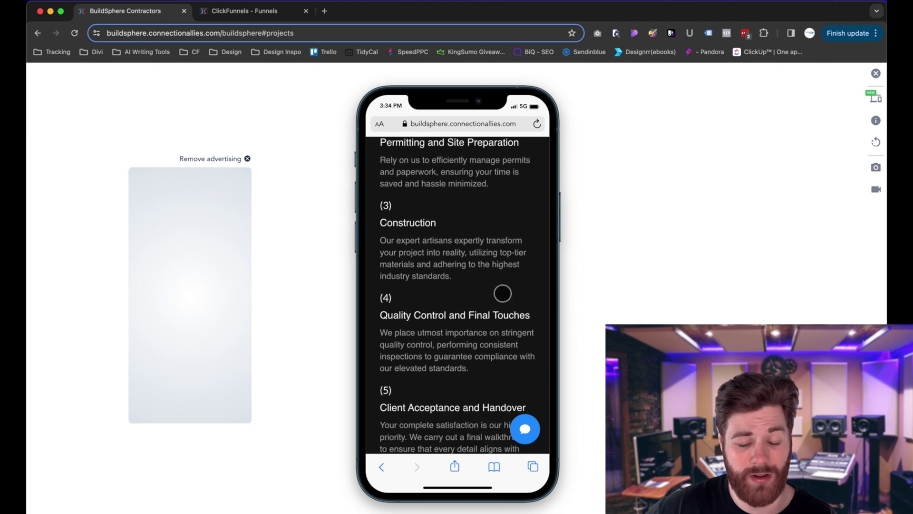
{"action": "scroll", "coordinate": [501, 294], "scroll_direction": "down", "scroll_amount": 5}
{"action": "scroll", "coordinate": [498, 294], "scroll_direction": "down", "scroll_amount": 5}
{"action": "scroll", "coordinate": [497, 293], "scroll_direction": "up", "scroll_amount": 5}
{"action": "scroll", "coordinate": [495, 295], "scroll_direction": "down", "scroll_amount": 5}
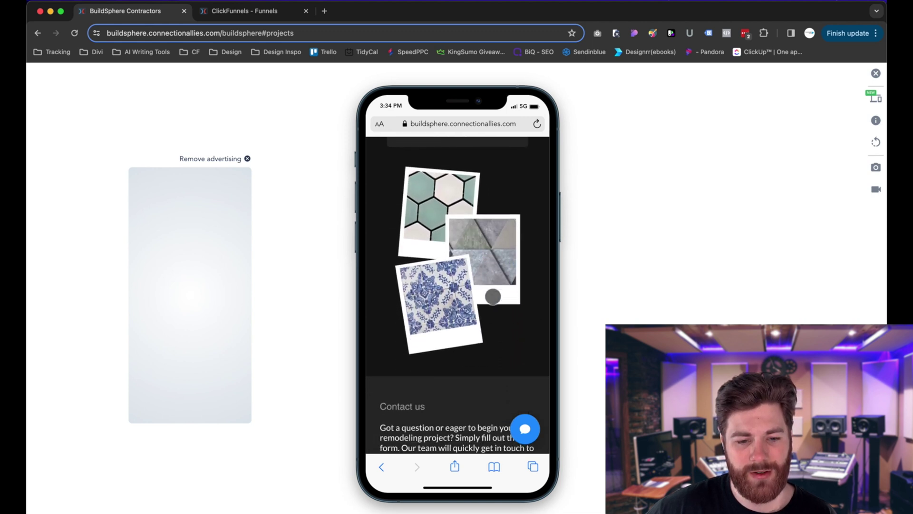
{"action": "scroll", "coordinate": [492, 296], "scroll_direction": "down", "scroll_amount": 5}
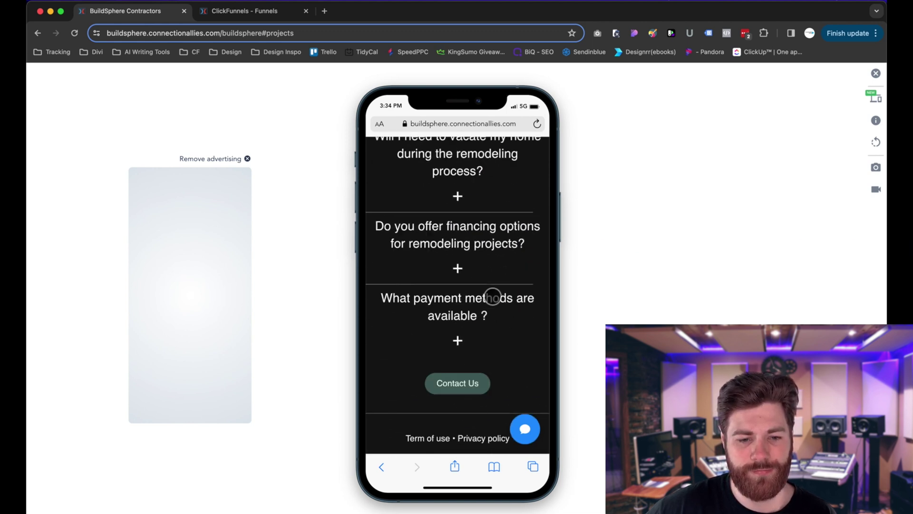
{"action": "scroll", "coordinate": [492, 296], "scroll_direction": "up", "scroll_amount": 3}
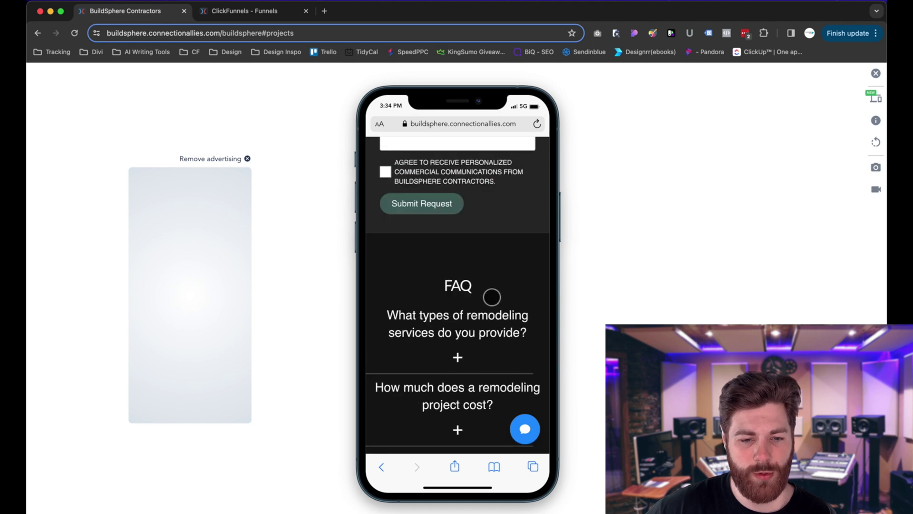
- Expand the FAQ answer about the types of remodeling services in the mobile preview, read through it, and close the preview
{"action": "left_click", "coordinate": [458, 354]}
{"action": "scroll", "coordinate": [463, 361], "scroll_direction": "down", "scroll_amount": 10}
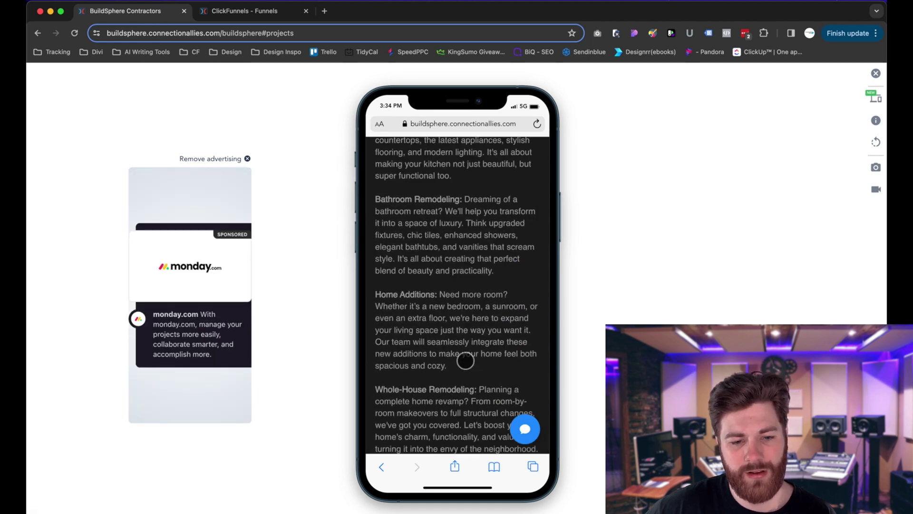
{"action": "scroll", "coordinate": [465, 361], "scroll_direction": "down", "scroll_amount": 5}
{"action": "left_click", "coordinate": [458, 231]}
{"action": "scroll", "coordinate": [460, 242], "scroll_direction": "down", "scroll_amount": 5}
{"action": "left_click", "coordinate": [668, 300]}
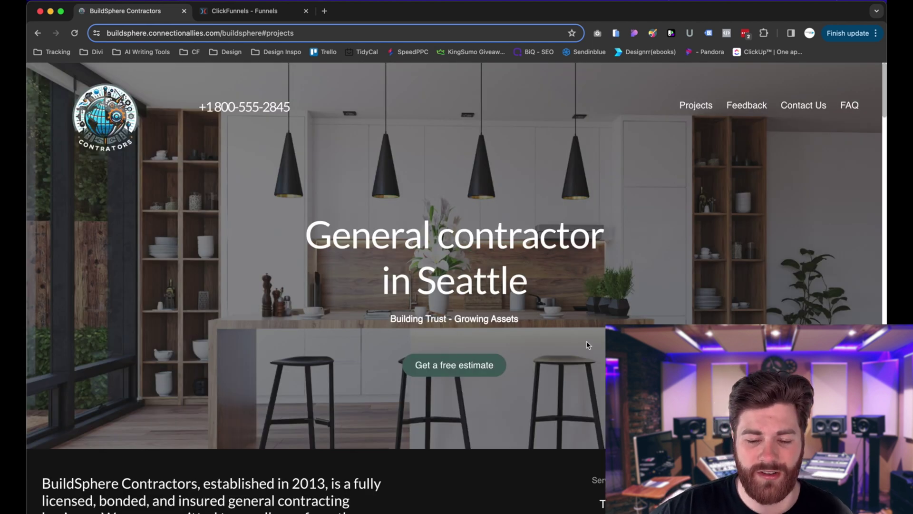
- Review the desktop page's services, projects, testimonials and How we work sections down to the contact form
{"action": "scroll", "coordinate": [588, 345], "scroll_direction": "down", "scroll_amount": 10}
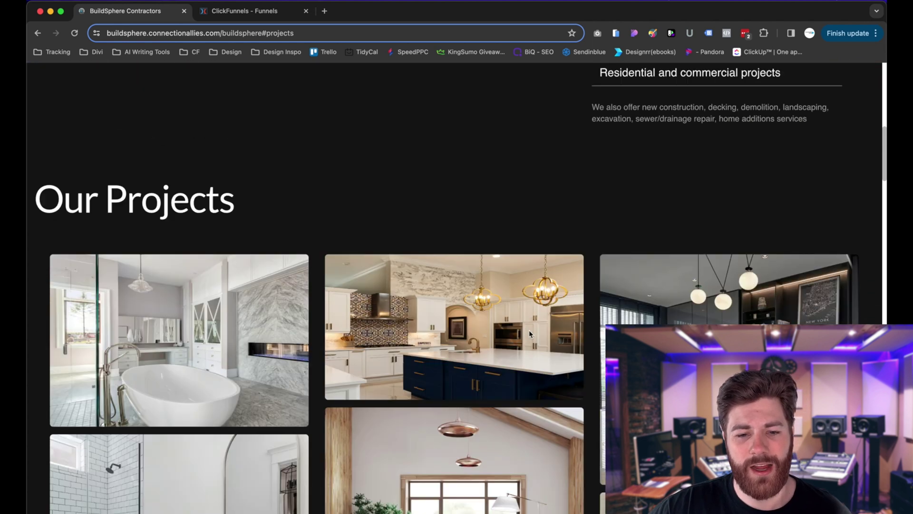
{"action": "scroll", "coordinate": [530, 335], "scroll_direction": "up", "scroll_amount": 10}
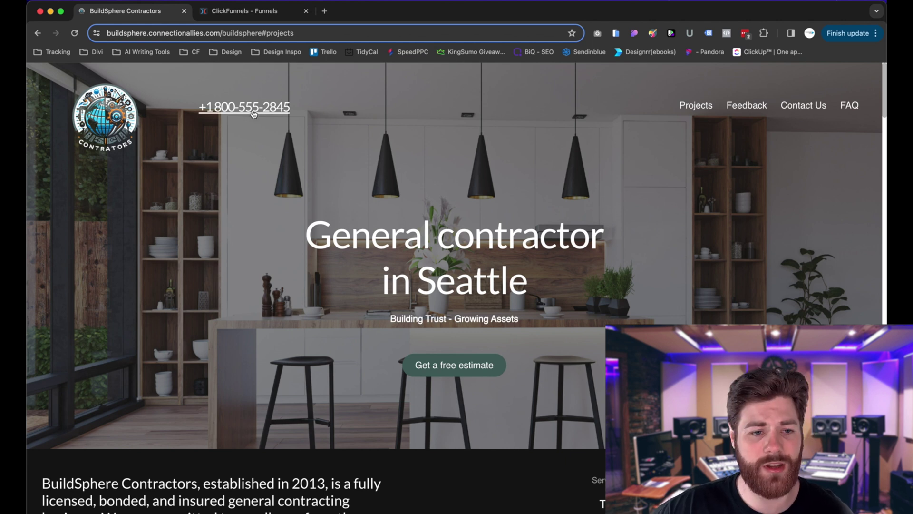
{"action": "scroll", "coordinate": [515, 247], "scroll_direction": "down", "scroll_amount": 15}
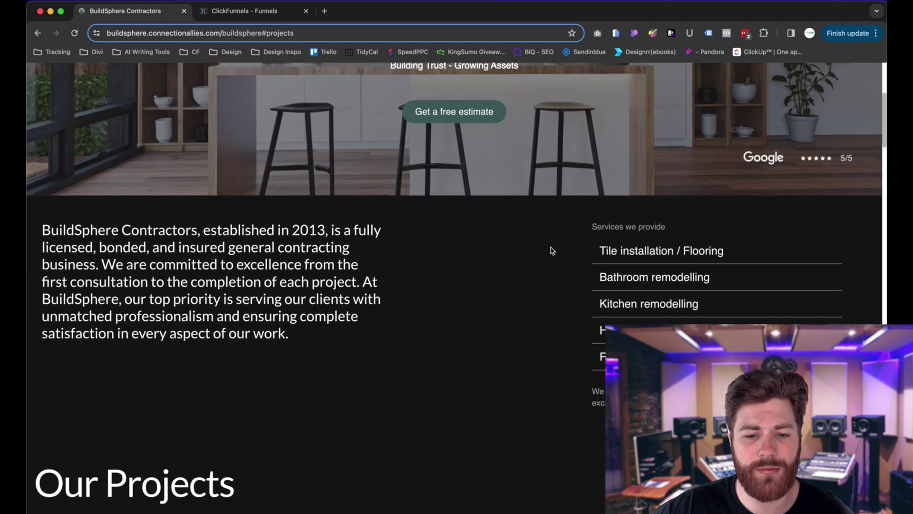
{"action": "scroll", "coordinate": [542, 249], "scroll_direction": "down", "scroll_amount": 15}
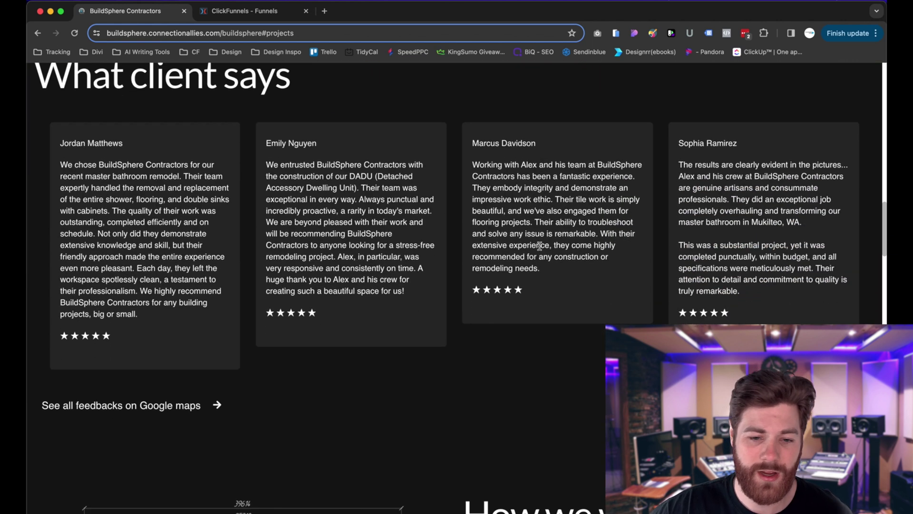
{"action": "scroll", "coordinate": [538, 245], "scroll_direction": "down", "scroll_amount": 3}
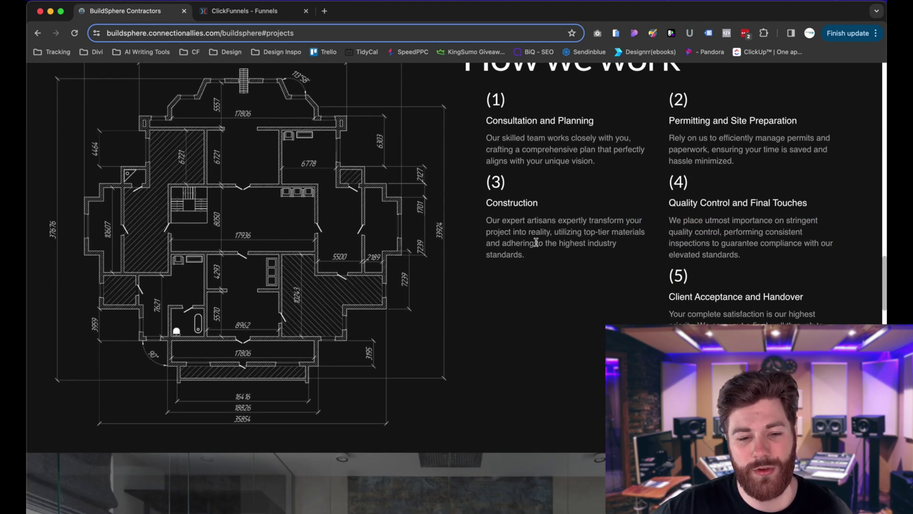
{"action": "scroll", "coordinate": [538, 265], "scroll_direction": "down", "scroll_amount": 15}
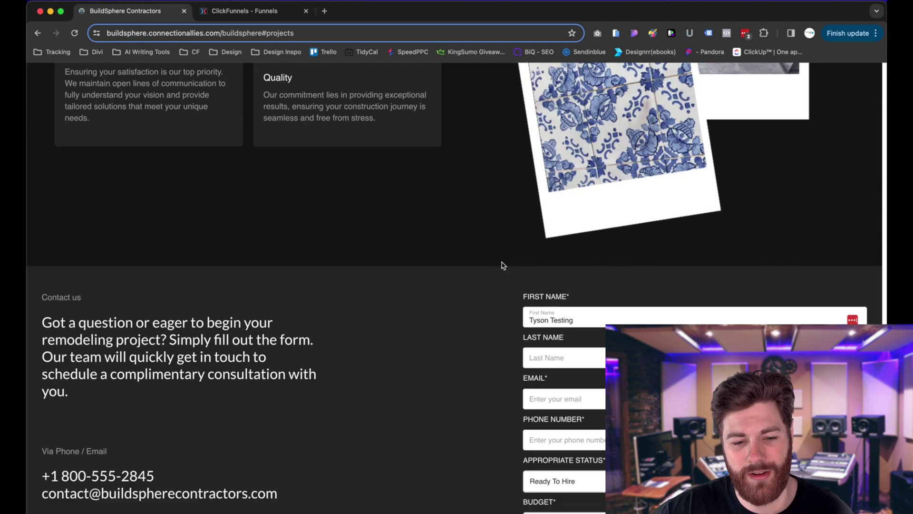
{"action": "scroll", "coordinate": [503, 266], "scroll_direction": "down", "scroll_amount": 4}
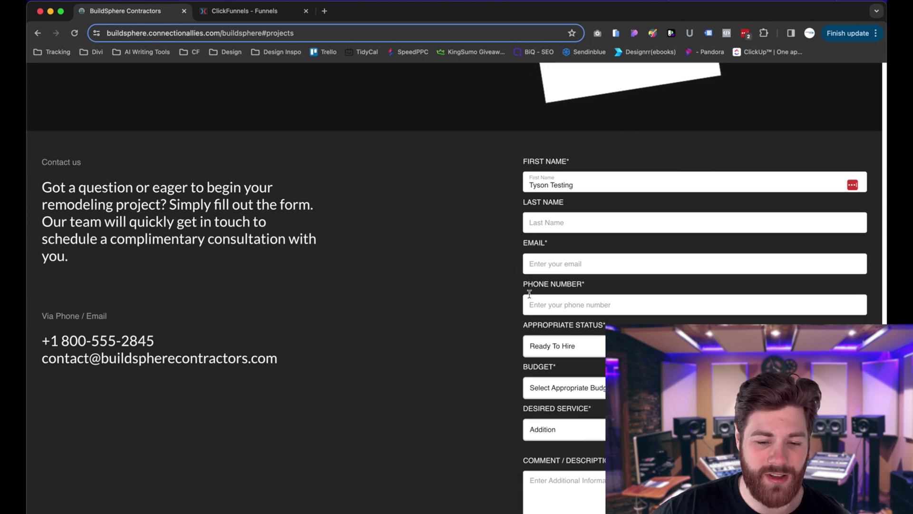
{"action": "scroll", "coordinate": [530, 294], "scroll_direction": "down", "scroll_amount": 3}
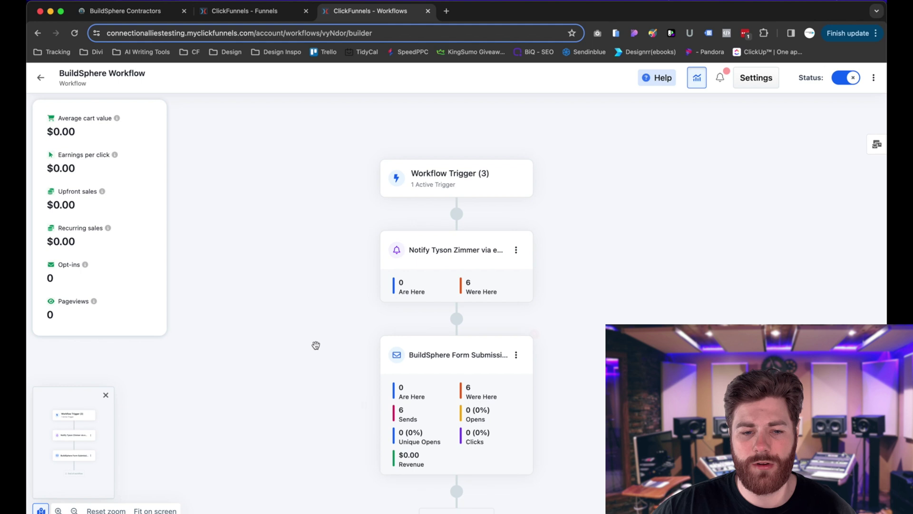
- Open the template of the BuildSphere Form Submission email, read the message from greeting to end, and return to the workflow
{"action": "left_click", "coordinate": [433, 355]}
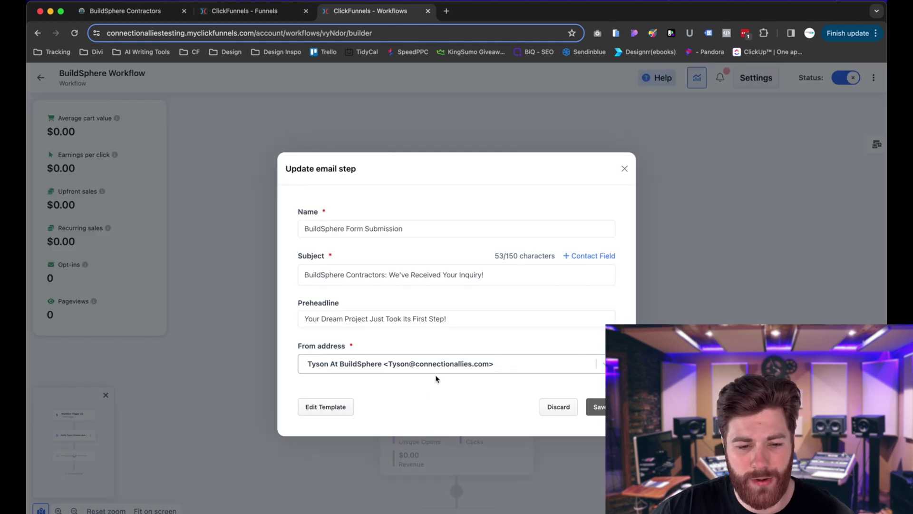
{"action": "left_click", "coordinate": [330, 407]}
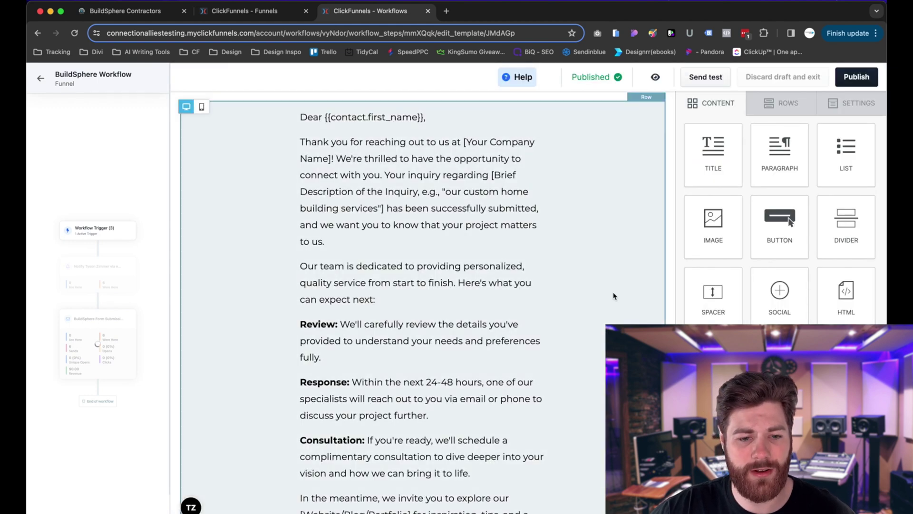
{"action": "scroll", "coordinate": [613, 296], "scroll_direction": "down", "scroll_amount": 2}
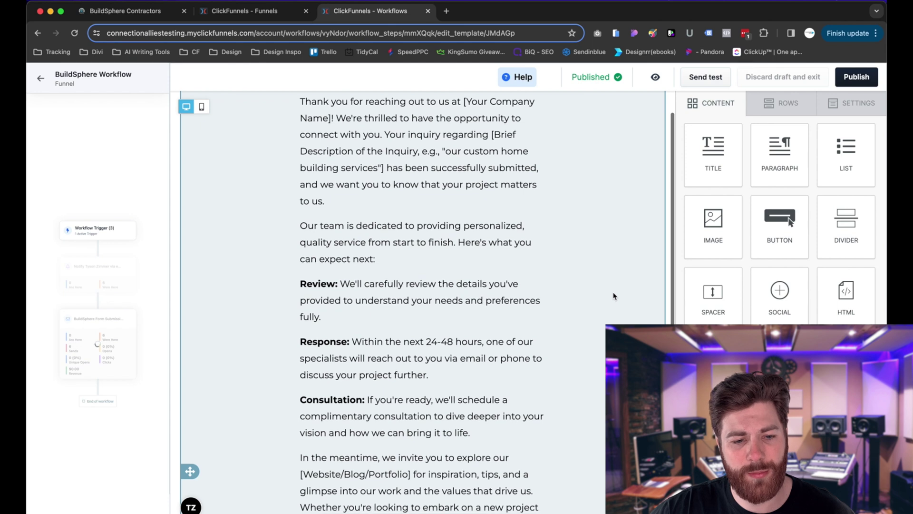
{"action": "scroll", "coordinate": [613, 296], "scroll_direction": "down", "scroll_amount": 1}
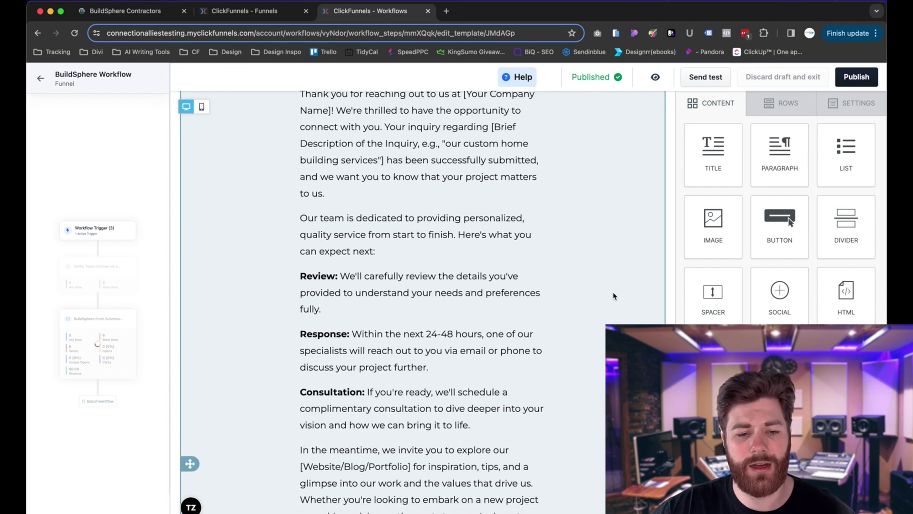
{"action": "scroll", "coordinate": [614, 296], "scroll_direction": "down", "scroll_amount": 2}
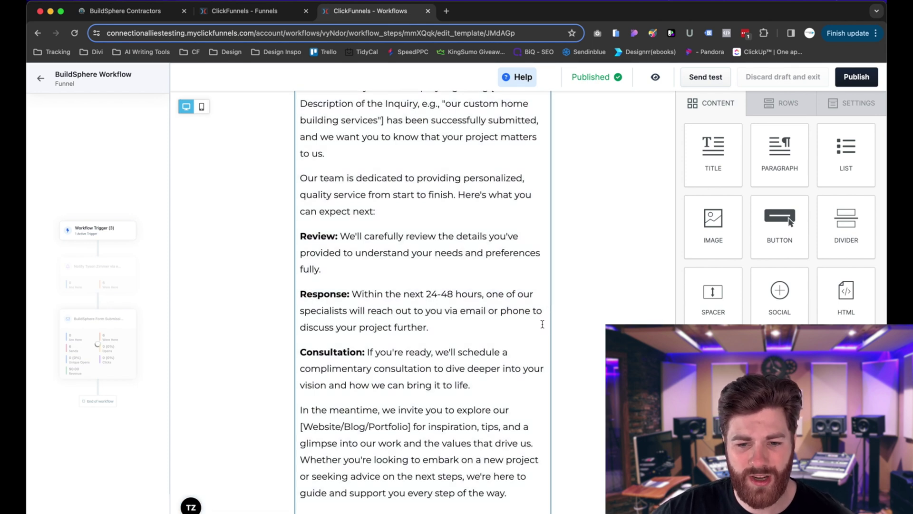
{"action": "scroll", "coordinate": [530, 342], "scroll_direction": "down", "scroll_amount": 5}
{"action": "scroll", "coordinate": [529, 347], "scroll_direction": "down", "scroll_amount": 3}
{"action": "scroll", "coordinate": [530, 346], "scroll_direction": "up", "scroll_amount": 6}
{"action": "scroll", "coordinate": [530, 346], "scroll_direction": "down", "scroll_amount": 3}
{"action": "scroll", "coordinate": [530, 346], "scroll_direction": "down", "scroll_amount": 5}
{"action": "scroll", "coordinate": [529, 346], "scroll_direction": "down", "scroll_amount": 1}
{"action": "scroll", "coordinate": [530, 347], "scroll_direction": "up", "scroll_amount": 10}
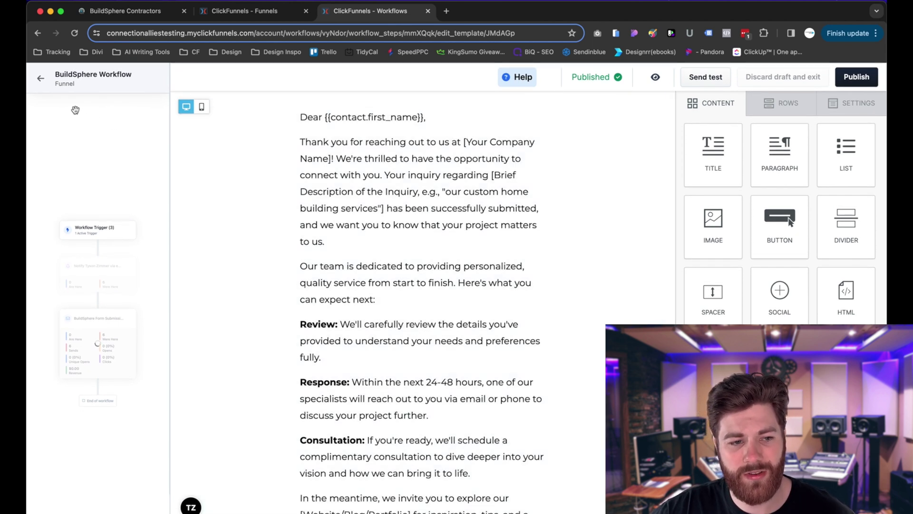
{"action": "left_click", "coordinate": [41, 80]}
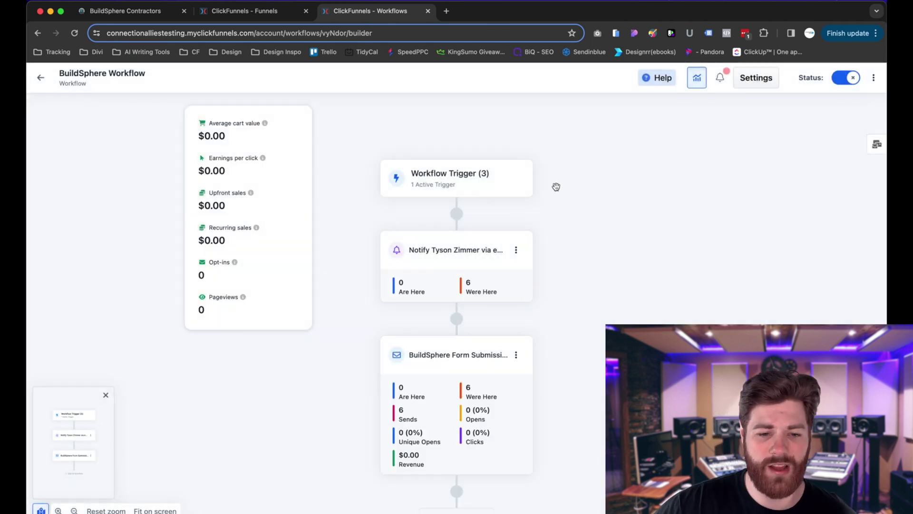
- Inspect the team notification step's recipient, merge-tag message and notify types, and close it without changes
{"action": "left_click", "coordinate": [444, 255]}
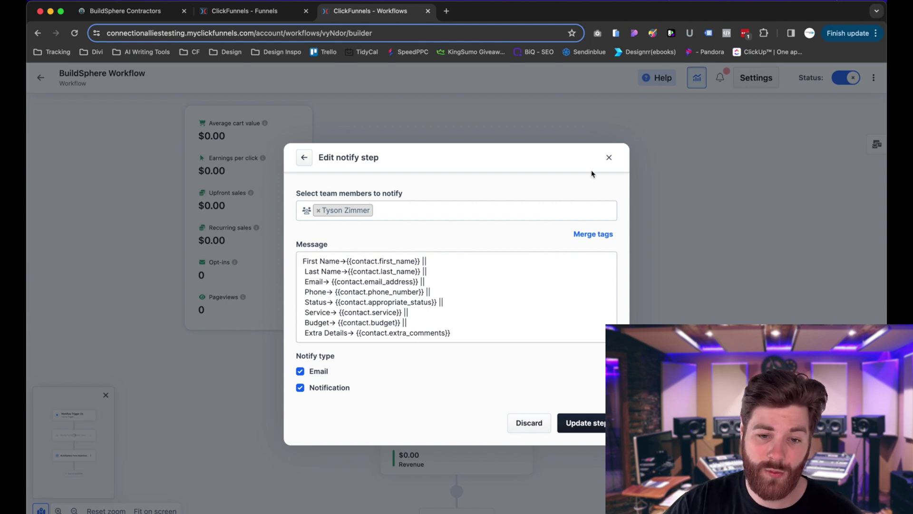
{"action": "left_click", "coordinate": [608, 159]}
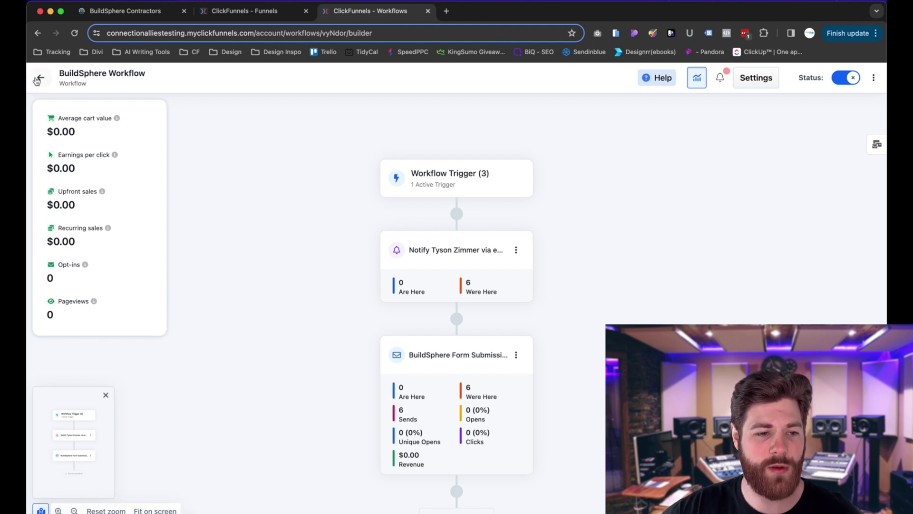
- Reload the workflows list and open the Post Service Follow Up workflow to view its steps
{"action": "key", "text": "super+r"}
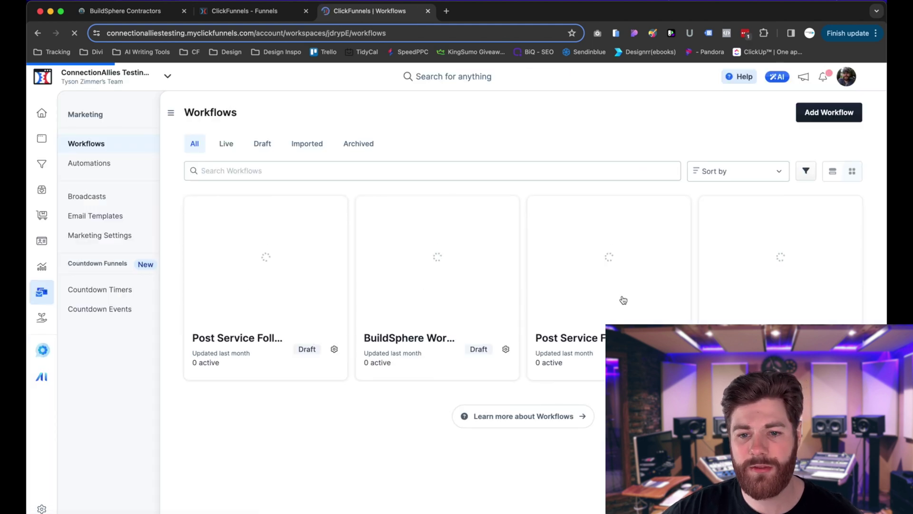
{"action": "left_click", "coordinate": [613, 258]}
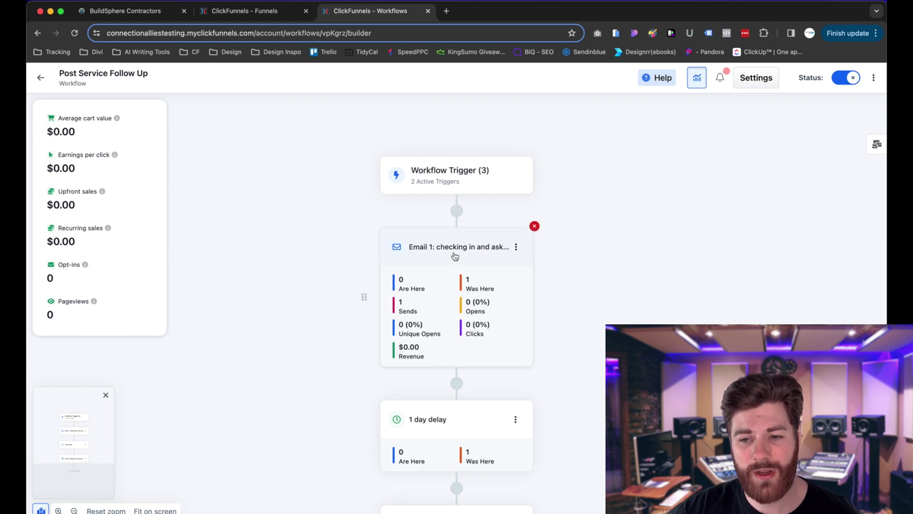
{"action": "scroll", "coordinate": [450, 244], "scroll_direction": "down", "scroll_amount": 1}
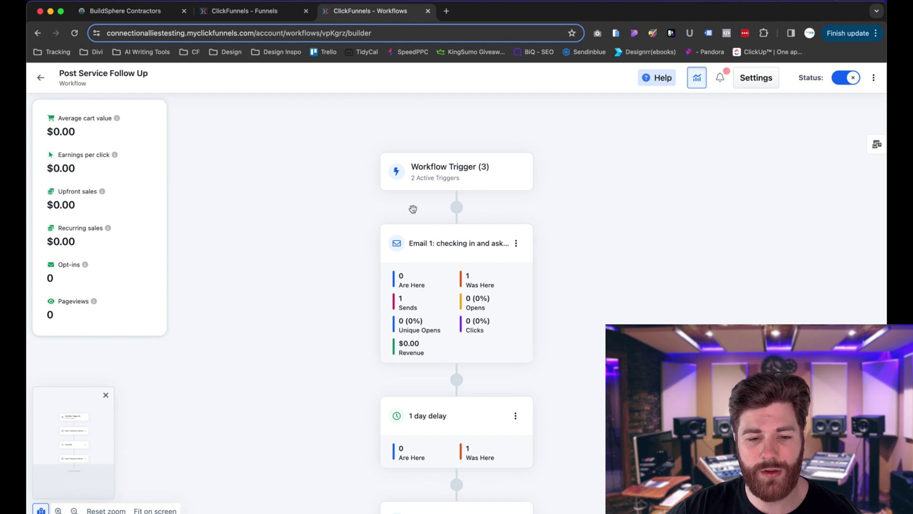
- Open the template of the "Email 1: checking in and asking for feedback" step and read through its message
{"action": "left_click", "coordinate": [446, 244]}
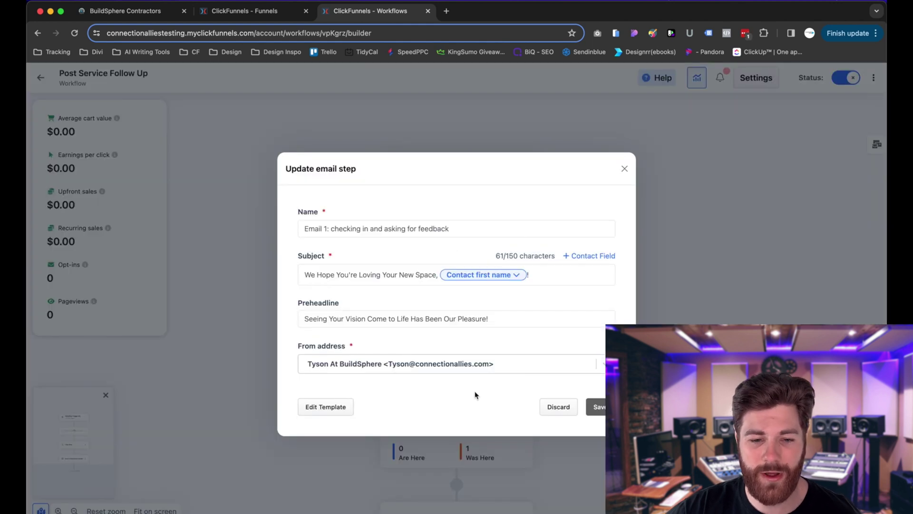
{"action": "left_click", "coordinate": [340, 412]}
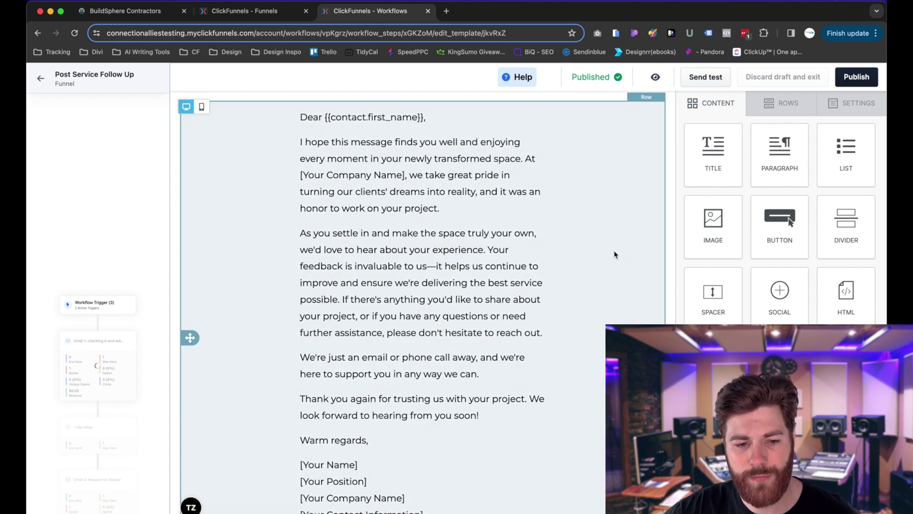
{"action": "scroll", "coordinate": [614, 254], "scroll_direction": "down", "scroll_amount": 3}
{"action": "scroll", "coordinate": [614, 255], "scroll_direction": "up", "scroll_amount": 3}
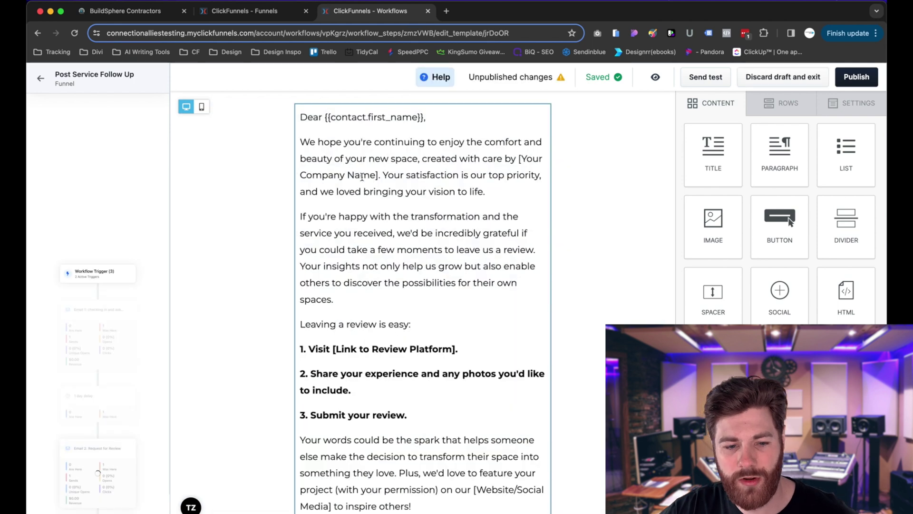
- Read the "Email 2: Request for Review" template from its greeting to the social links, and return to the workflow
{"action": "scroll", "coordinate": [391, 256], "scroll_direction": "down", "scroll_amount": 5}
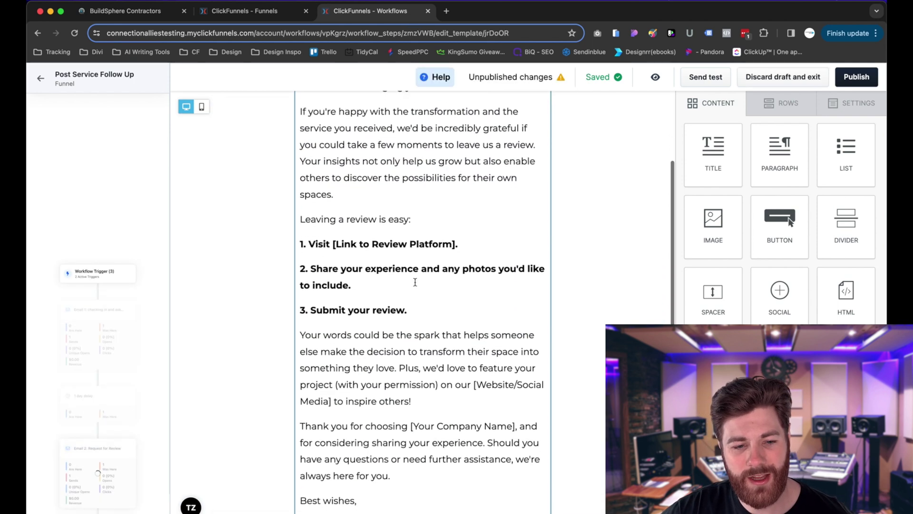
{"action": "scroll", "coordinate": [416, 282], "scroll_direction": "up", "scroll_amount": 4}
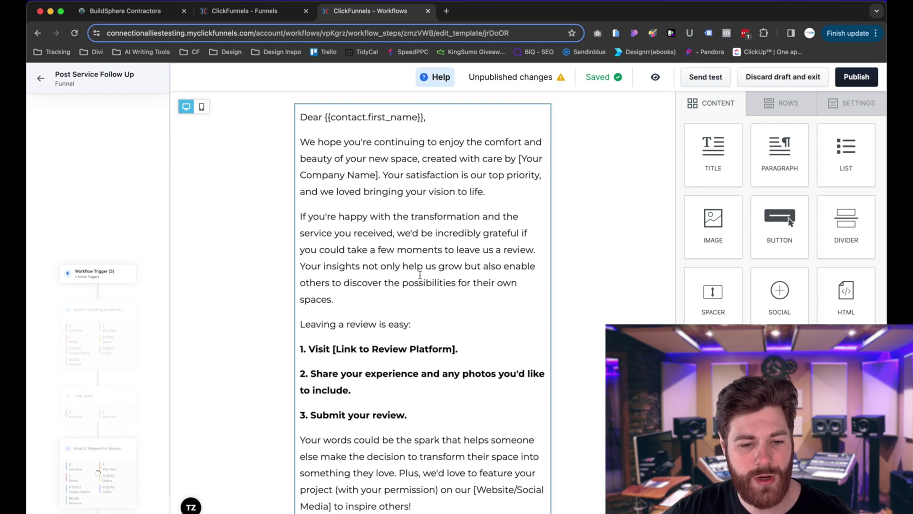
{"action": "scroll", "coordinate": [418, 278], "scroll_direction": "down", "scroll_amount": 2}
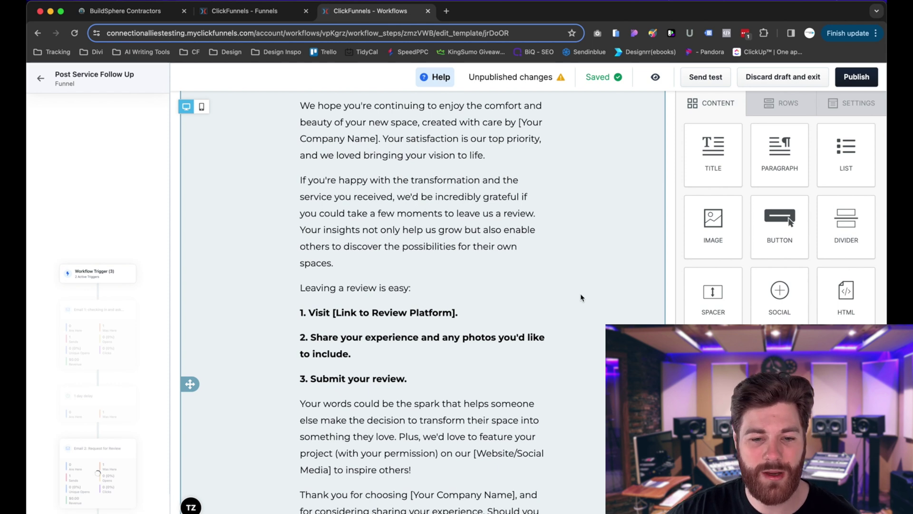
{"action": "scroll", "coordinate": [581, 298], "scroll_direction": "up", "scroll_amount": 1}
{"action": "scroll", "coordinate": [581, 298], "scroll_direction": "down", "scroll_amount": 4}
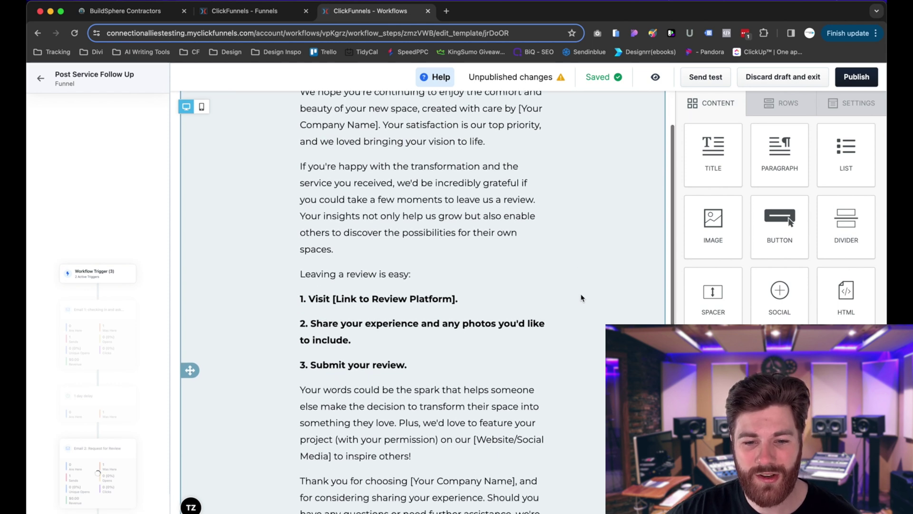
{"action": "scroll", "coordinate": [581, 298], "scroll_direction": "down", "scroll_amount": 2}
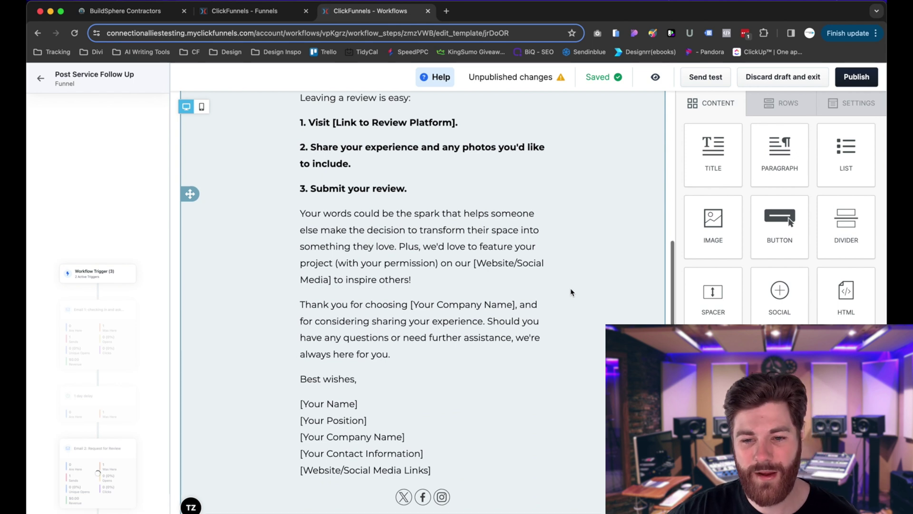
{"action": "scroll", "coordinate": [569, 292], "scroll_direction": "up", "scroll_amount": 5}
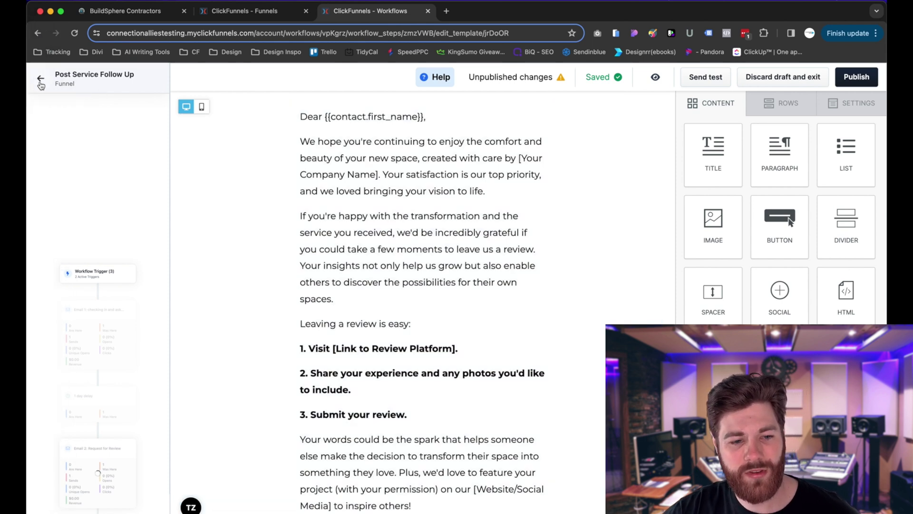
{"action": "left_click", "coordinate": [40, 81]}
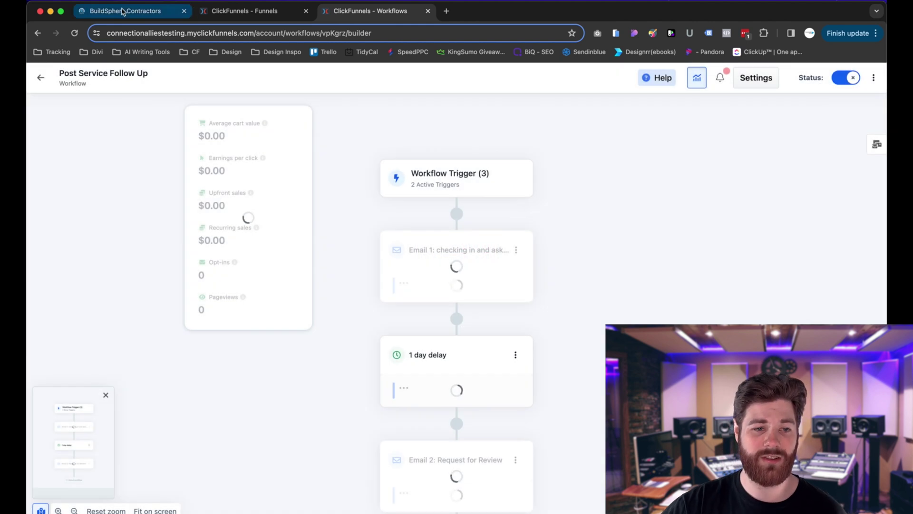
- Switch to the live BuildSphere Contractors page and go back up from the contact form to the hero section
{"action": "left_click", "coordinate": [119, 11]}
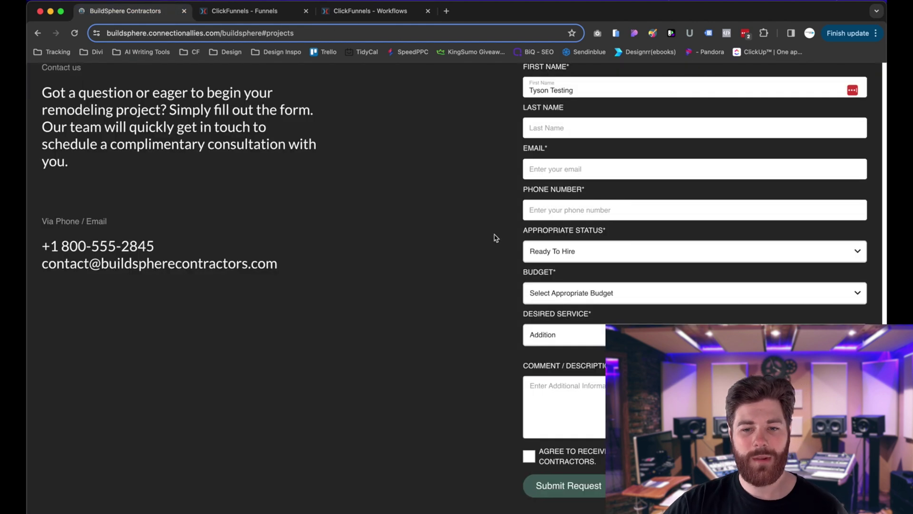
{"action": "scroll", "coordinate": [498, 238], "scroll_direction": "up", "scroll_amount": 20}
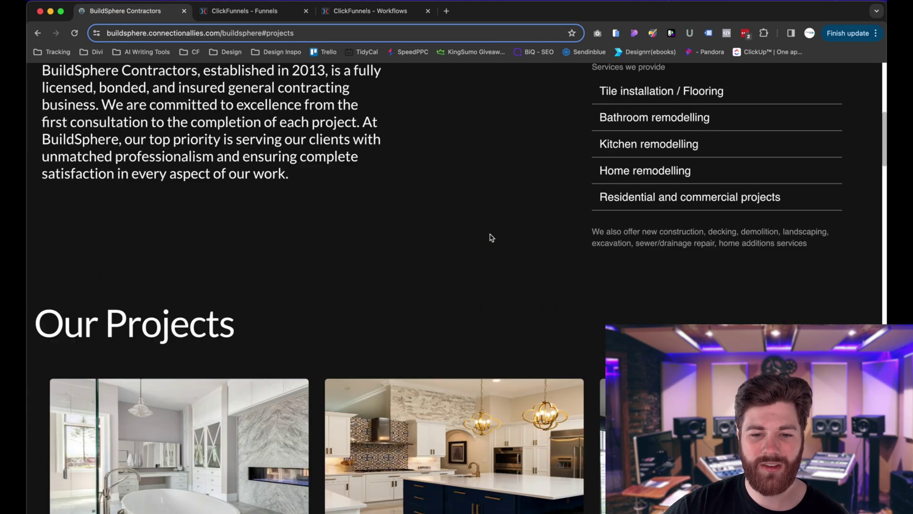
{"action": "scroll", "coordinate": [491, 237], "scroll_direction": "up", "scroll_amount": 10}
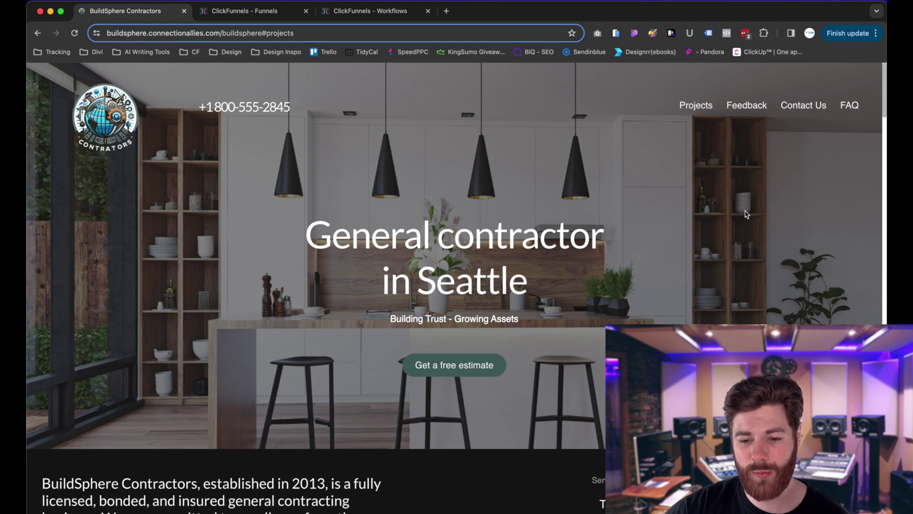